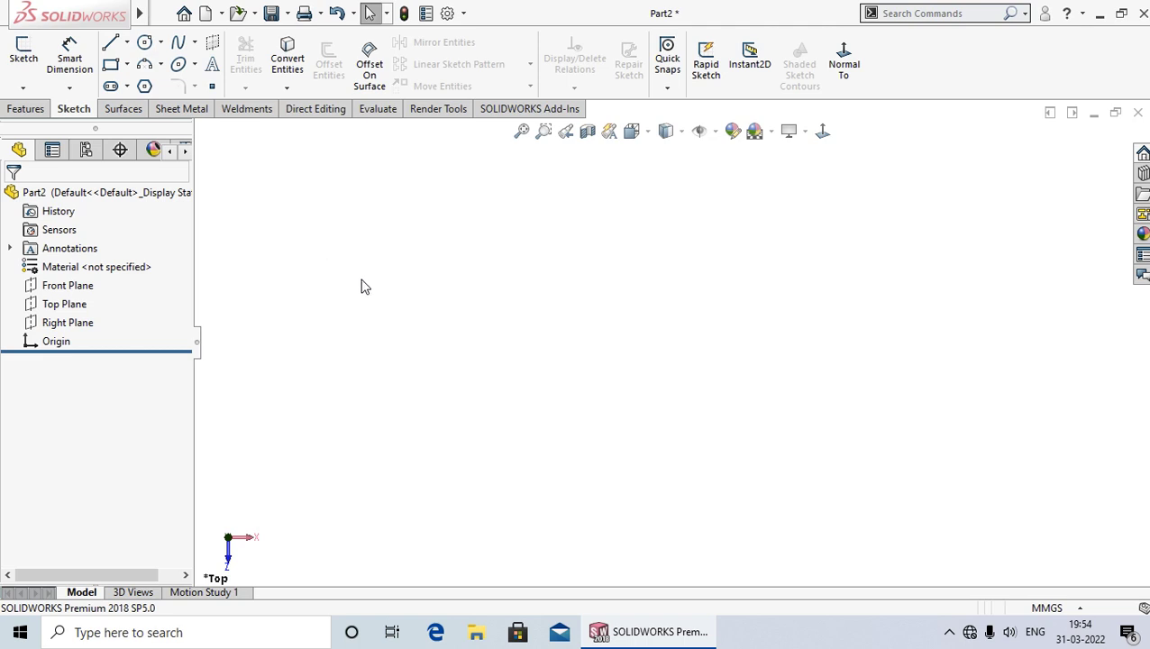
# - Start a sketch on the Top Plane and draw a corner rectangle from the origin
pyautogui.rightClick(65, 309)
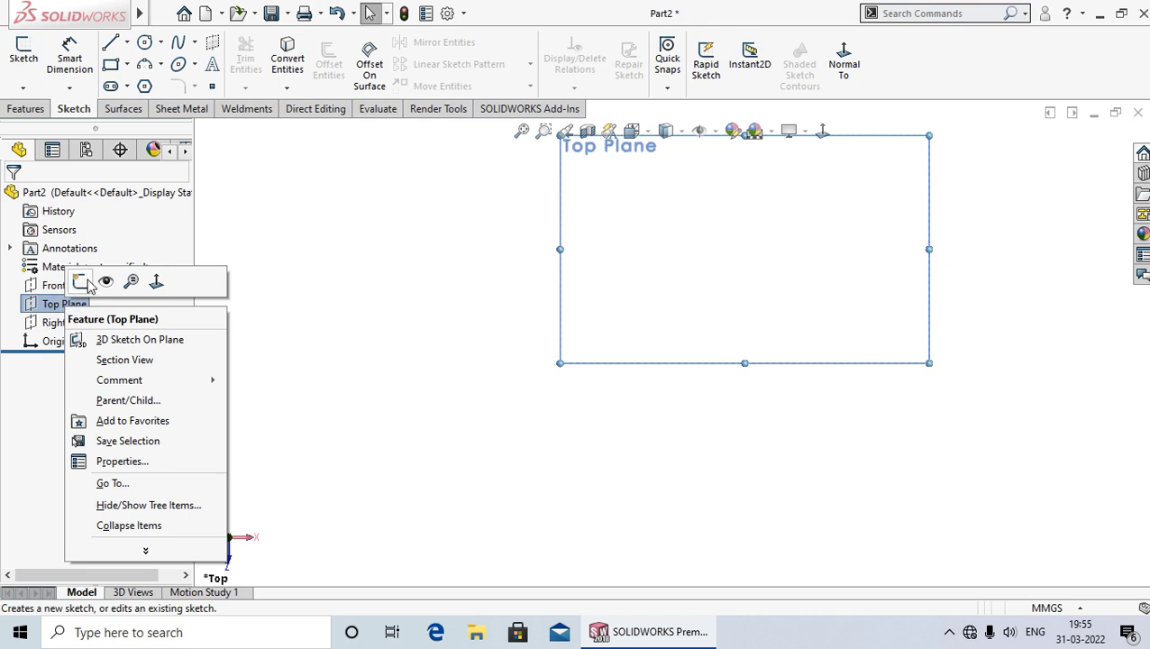
pyautogui.click(79, 280)
pyautogui.click(374, 301)
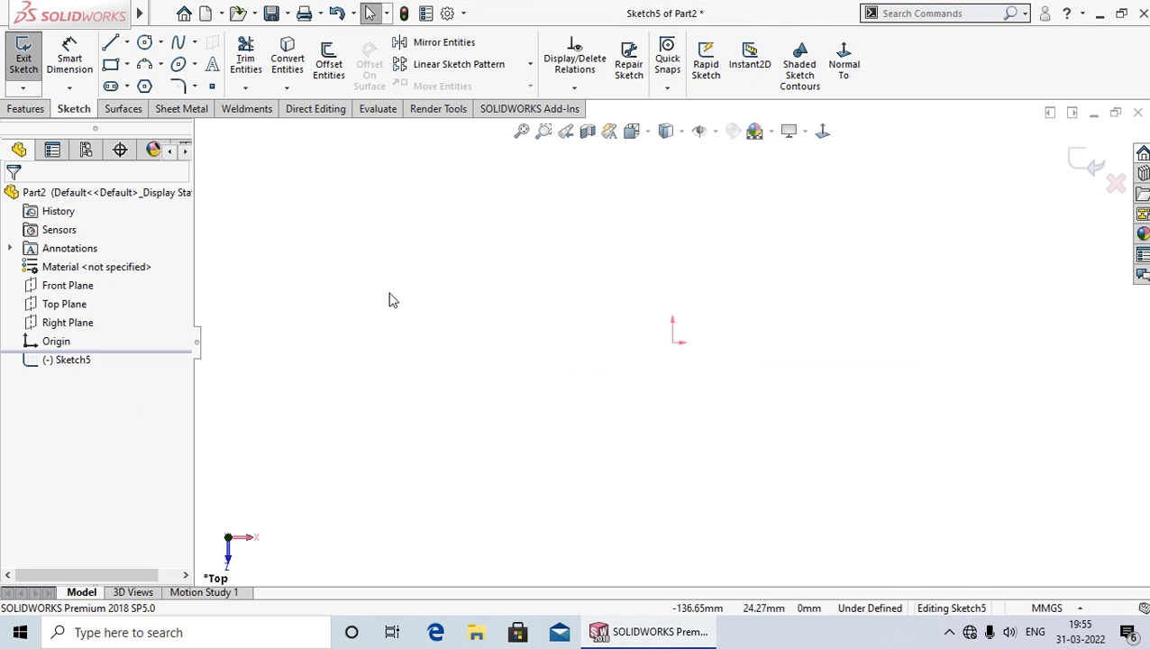
pyautogui.click(128, 68)
pyautogui.click(147, 85)
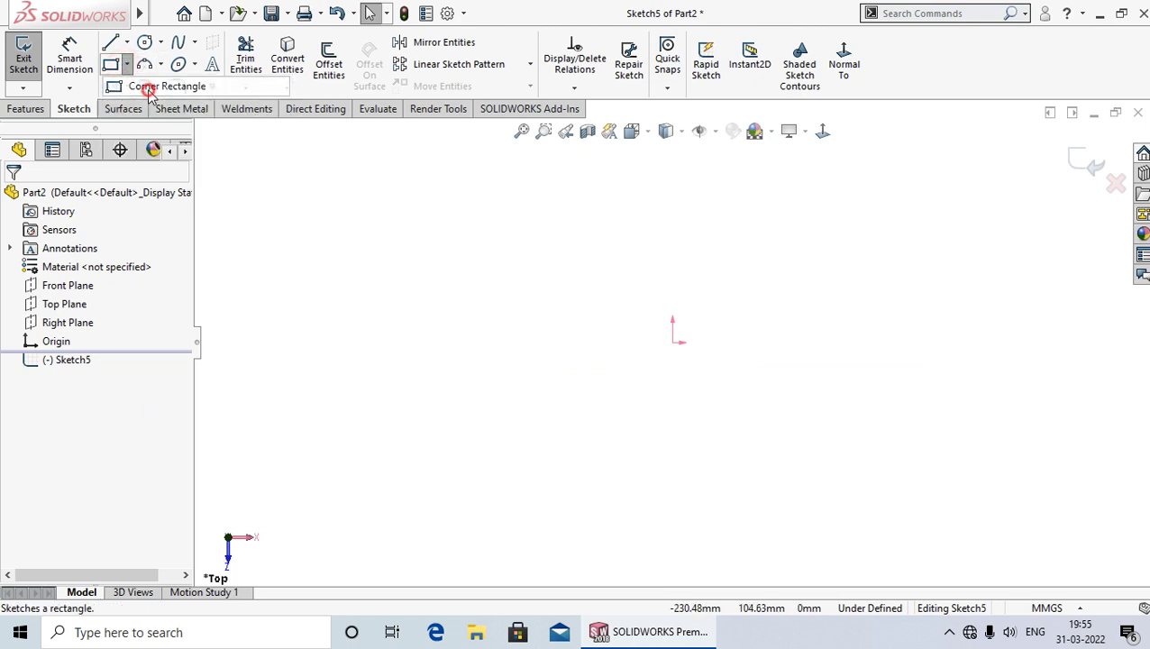
pyautogui.click(673, 342)
pyautogui.click(814, 169)
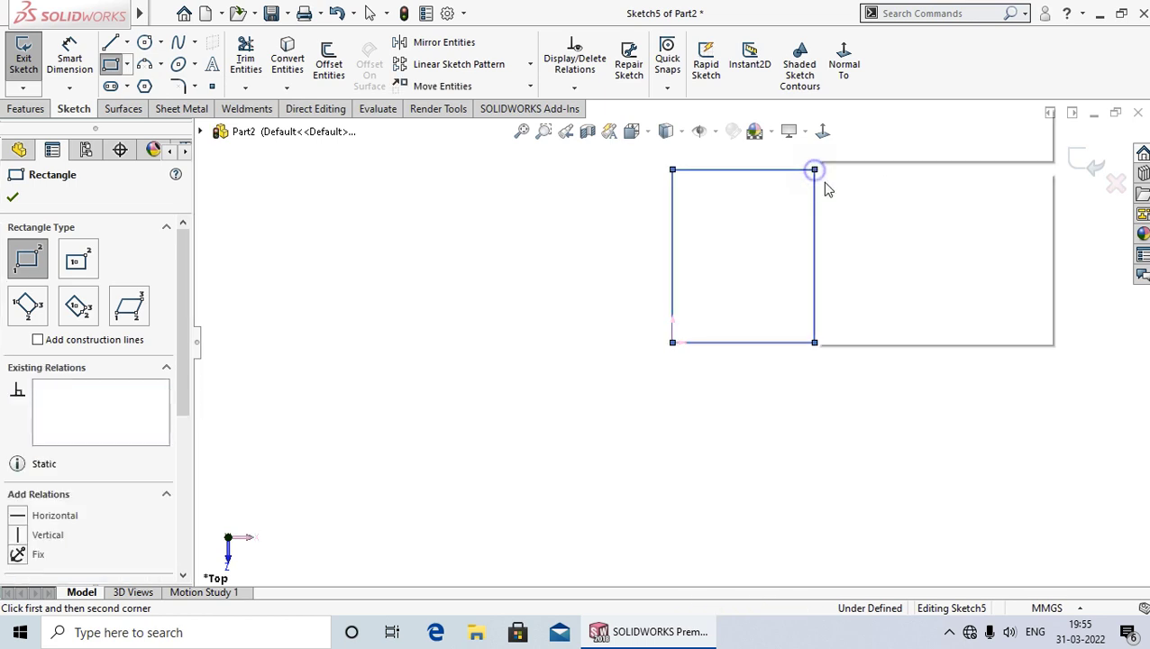
pyautogui.rightClick(828, 188)
pyautogui.click(866, 185)
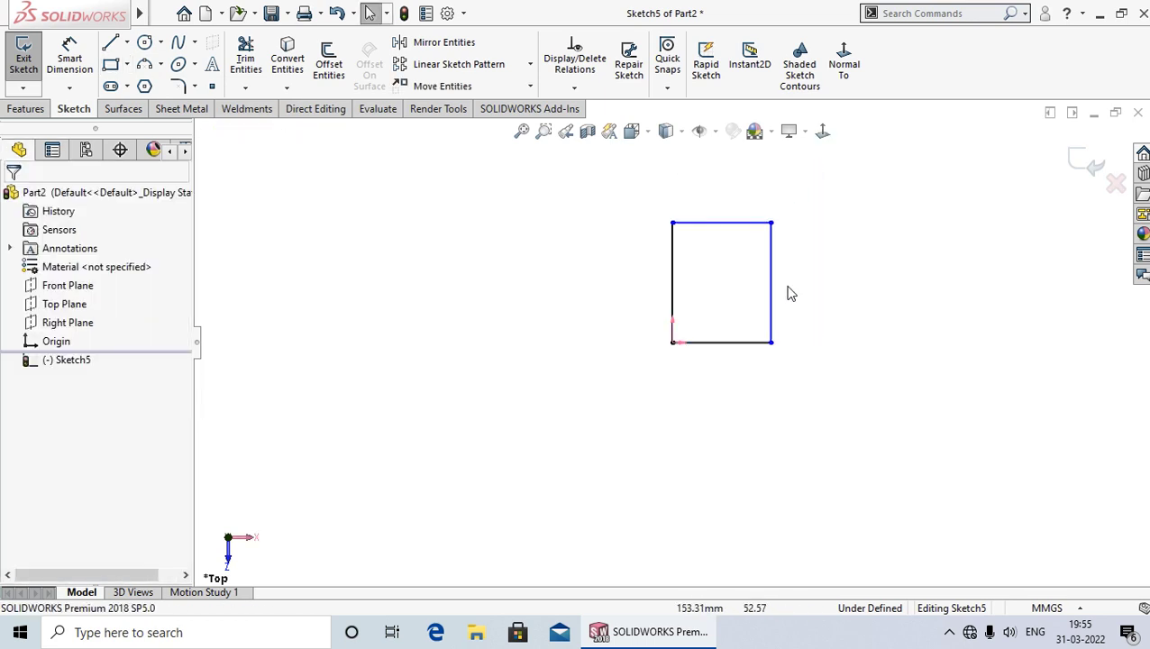
# - Dimension the rectangle's bottom edge 70 mm and left edge 85 mm
pyautogui.click(81, 70)
pyautogui.click(692, 375)
pyautogui.click(687, 442)
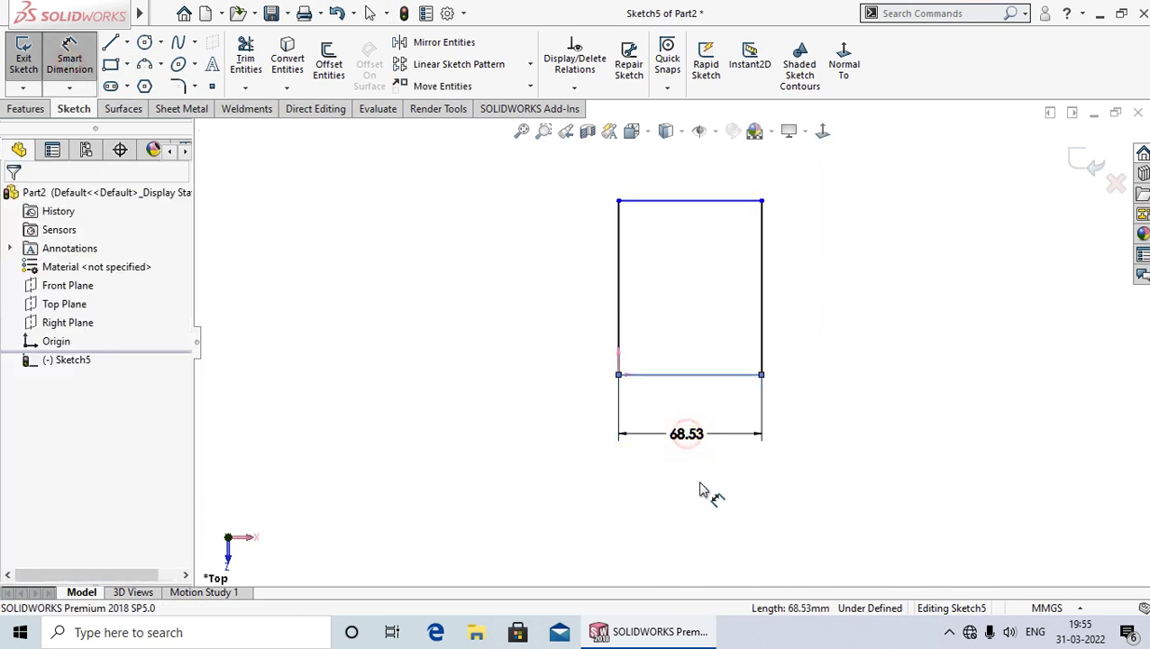
pyautogui.write('70')
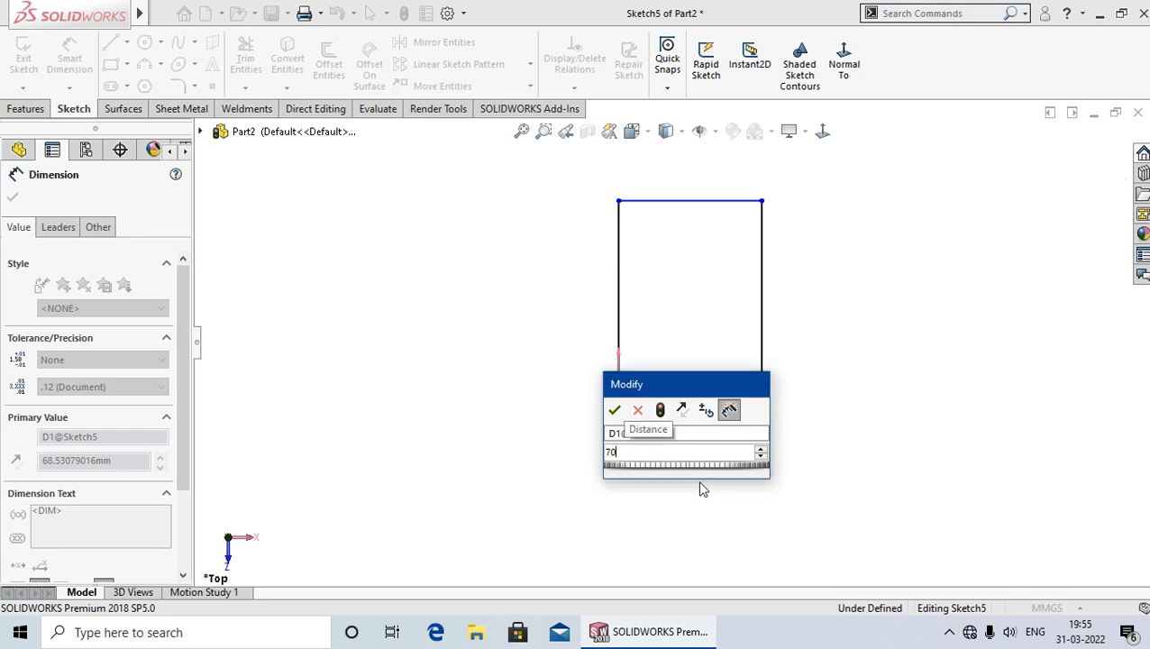
pyautogui.press('Return')
pyautogui.click(619, 334)
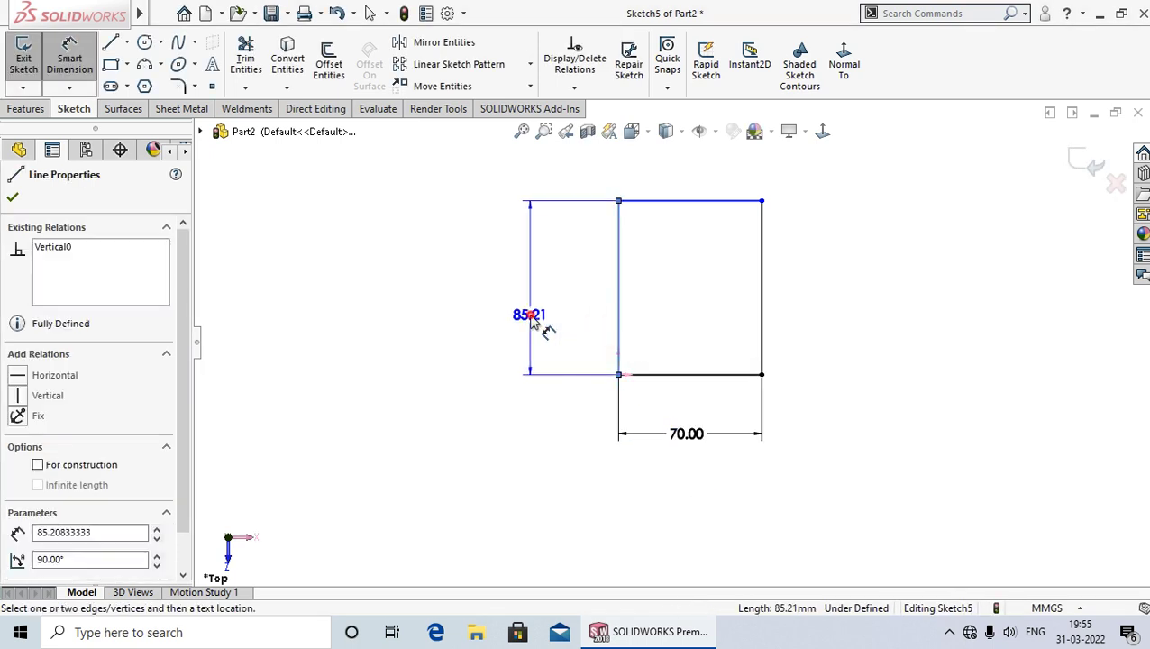
pyautogui.click(532, 320)
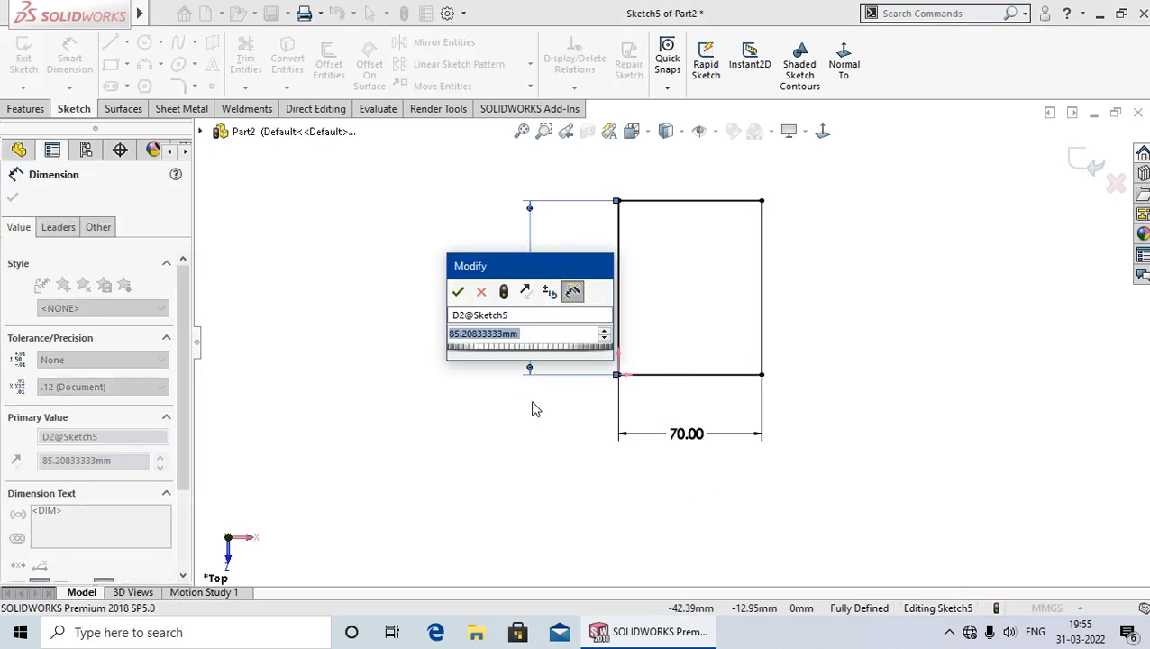
pyautogui.write('85')
pyautogui.press('Return')
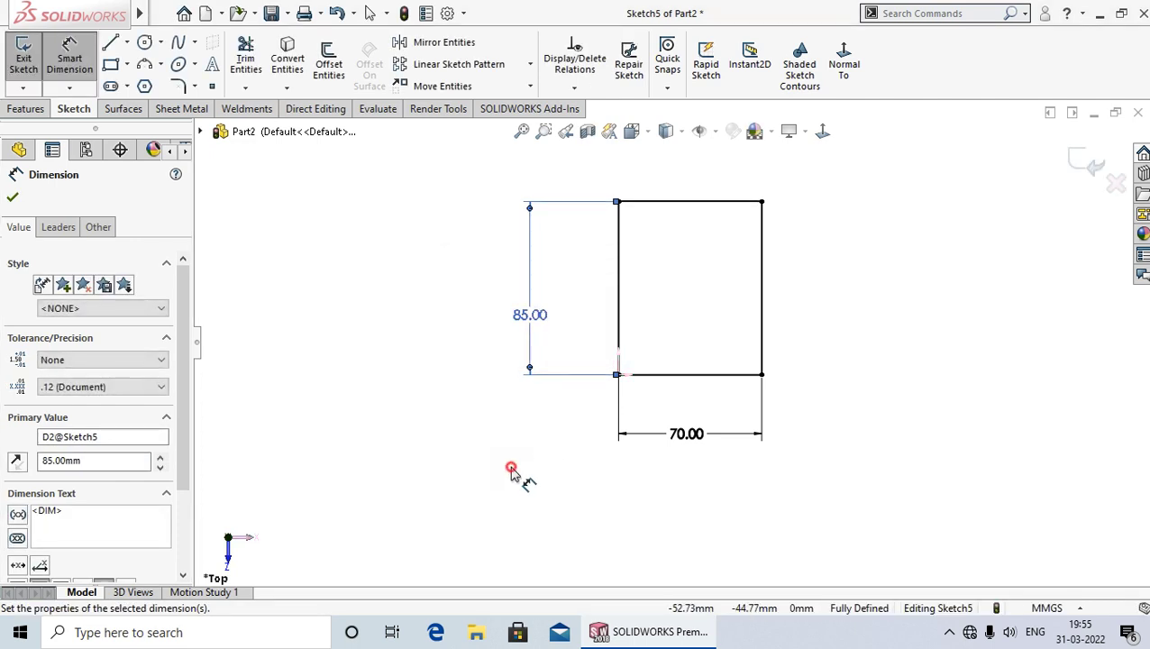
pyautogui.click(511, 470)
pyautogui.press('Escape')
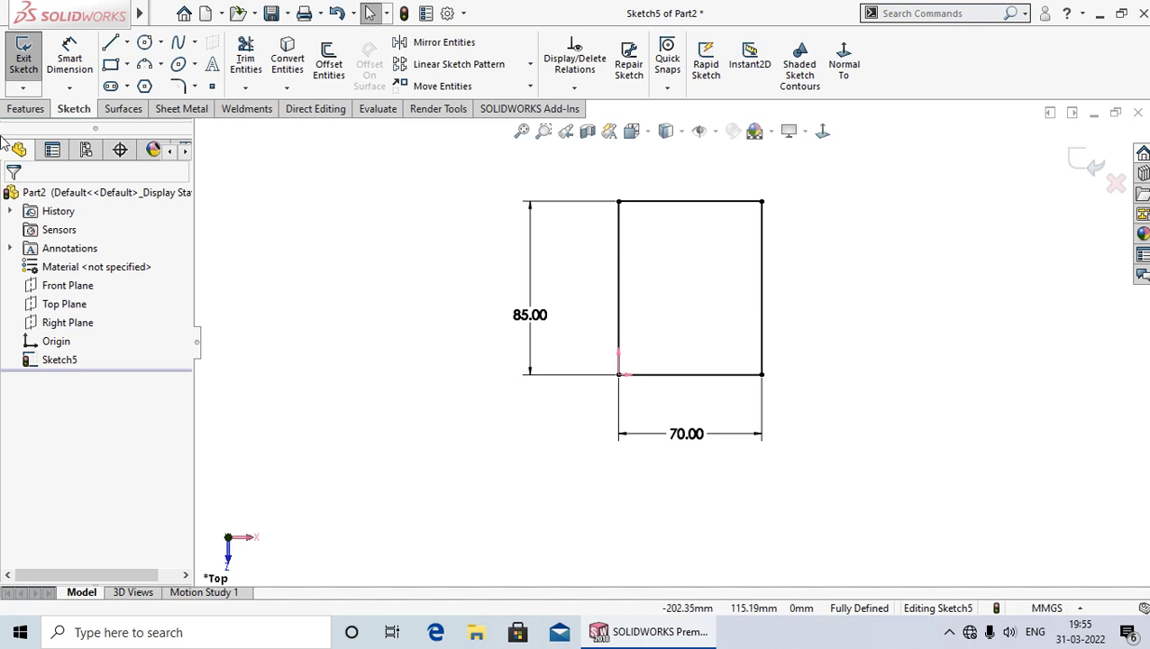
# - Revolve the rectangle 360° about its left 85 mm edge, creating Revolve5
pyautogui.click(25, 109)
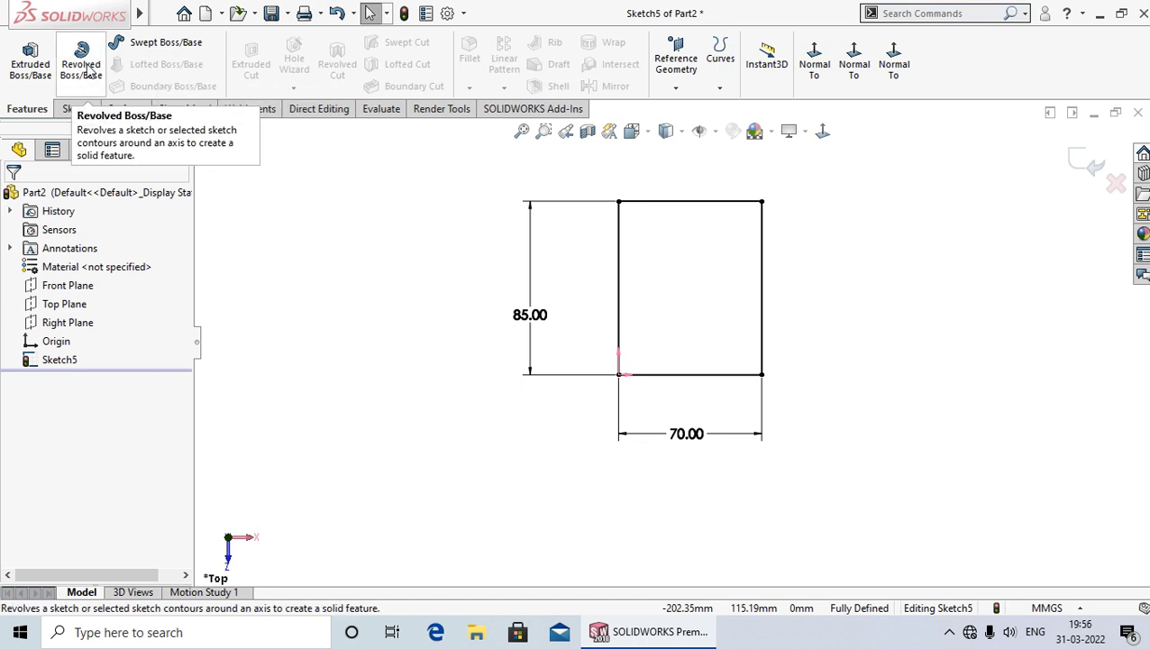
pyautogui.click(82, 61)
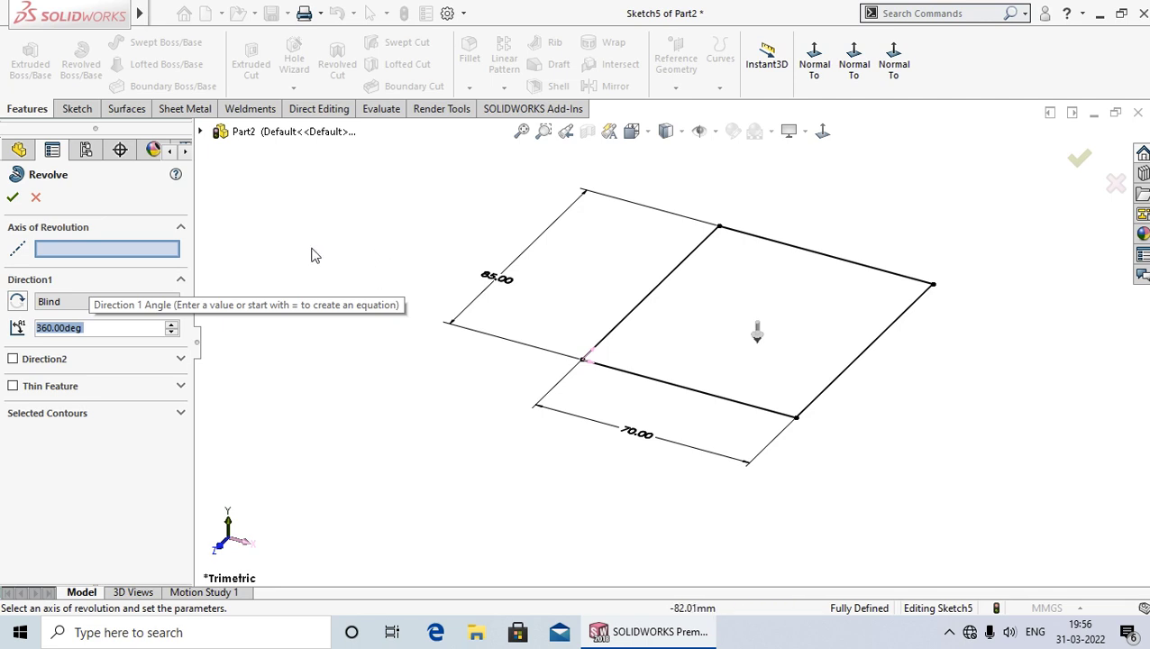
pyautogui.click(620, 325)
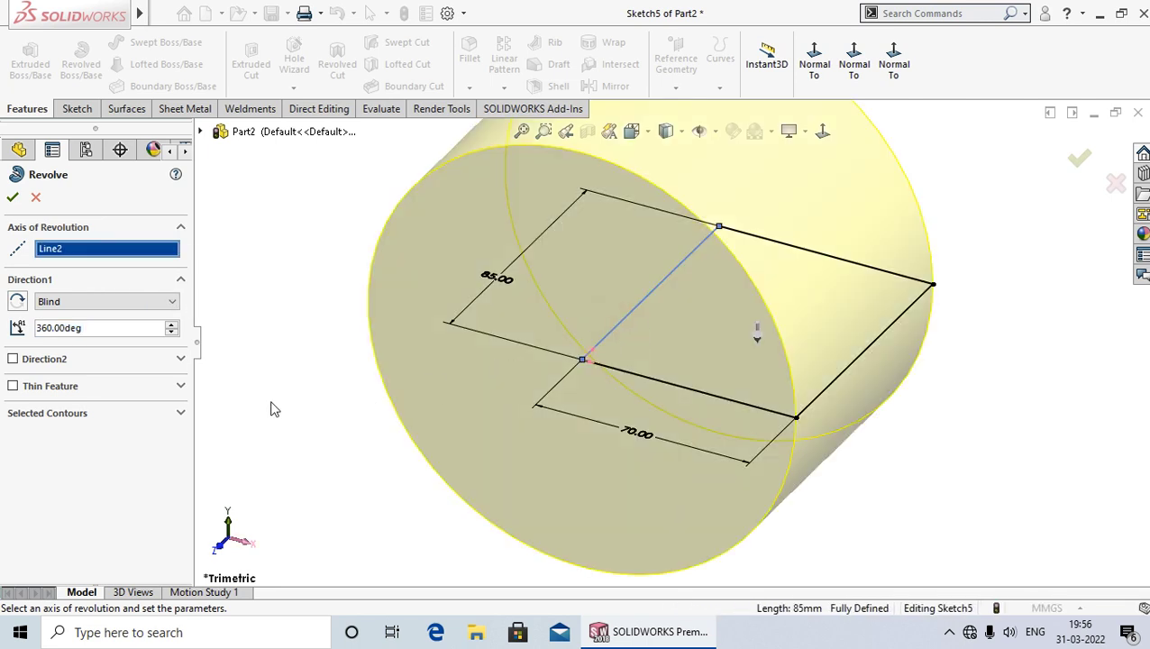
pyautogui.click(12, 197)
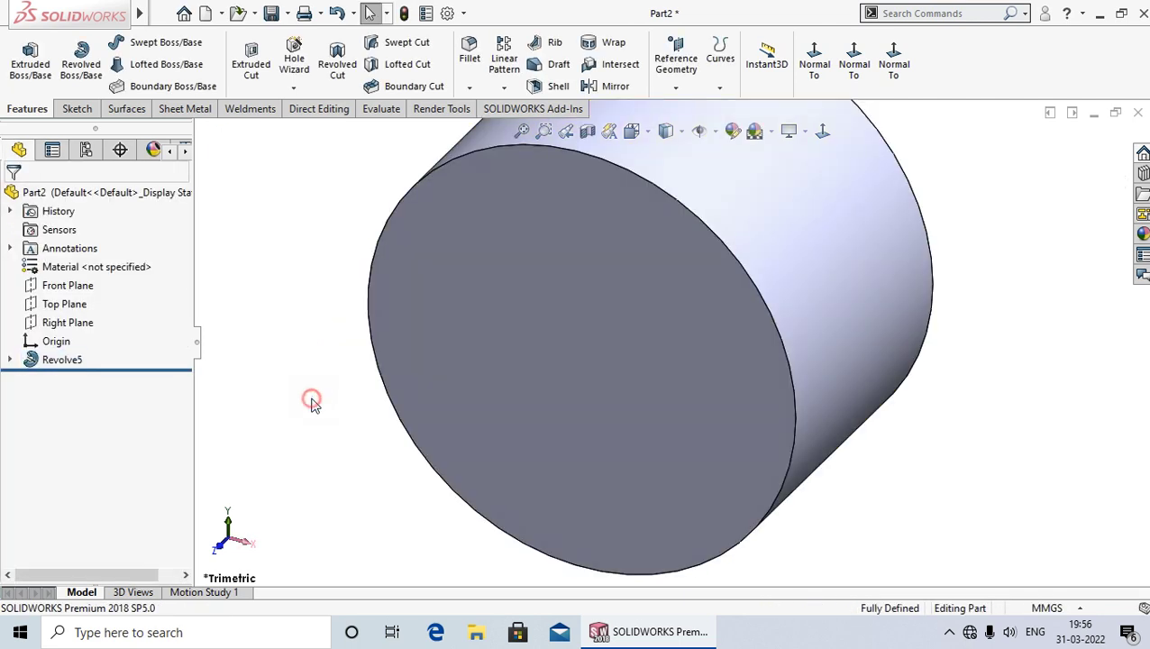
pyautogui.press('f')
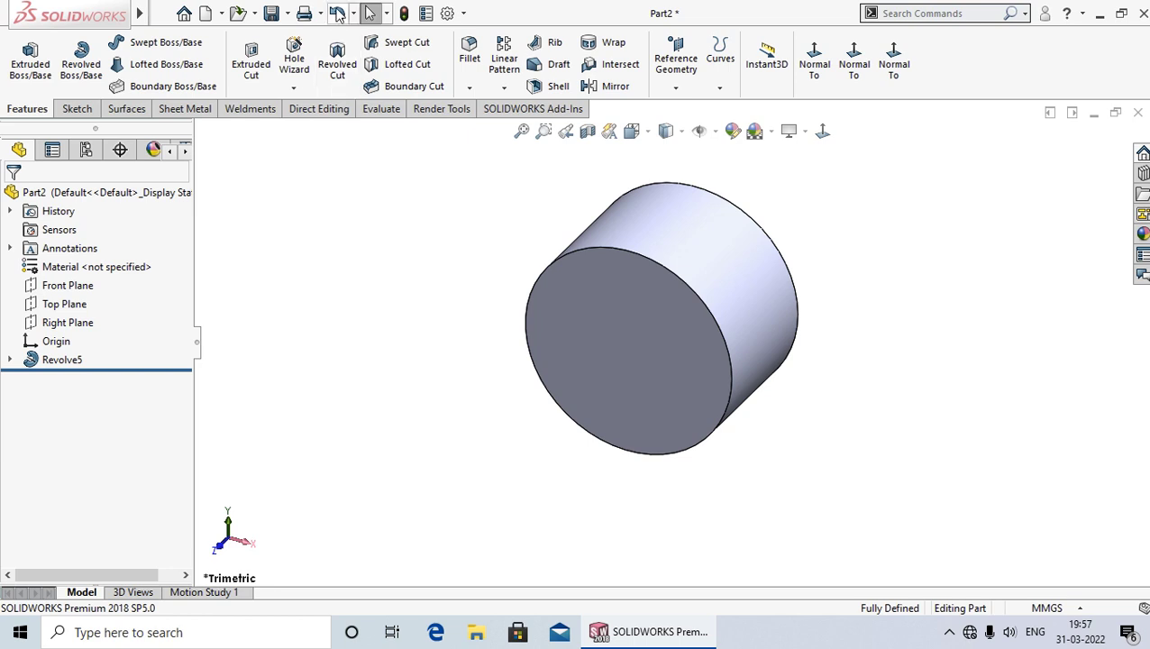
# - Undo the cylinder and revolve the rectangle 315° about its bottom 70 mm edge
pyautogui.click(338, 13)
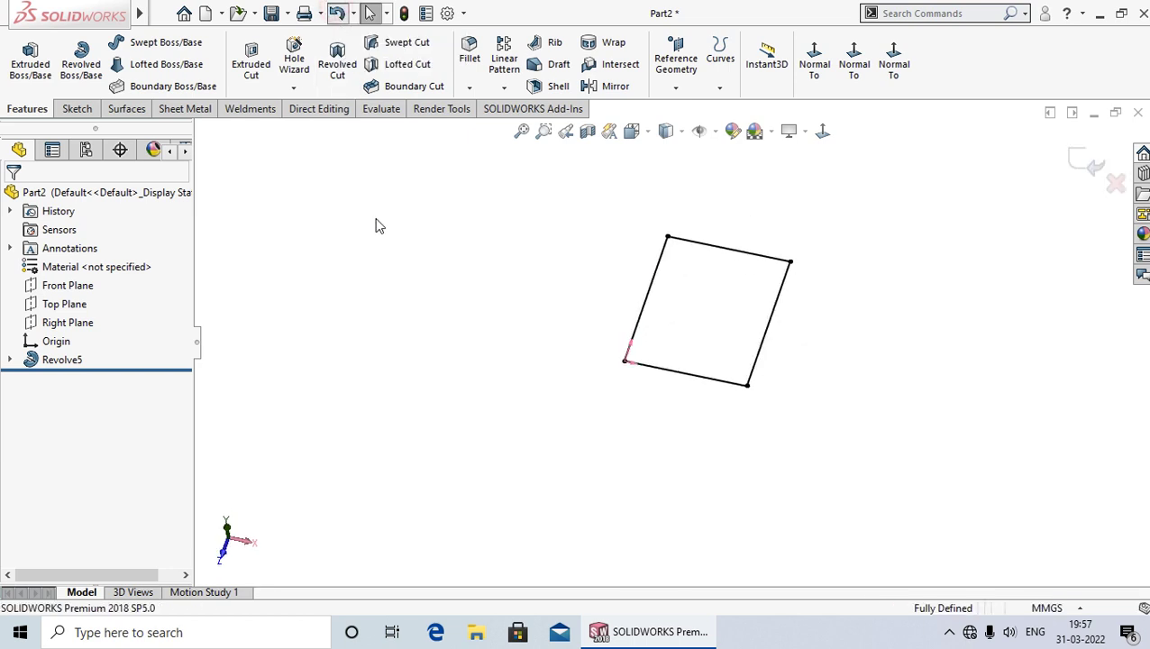
pyautogui.click(27, 109)
pyautogui.click(81, 61)
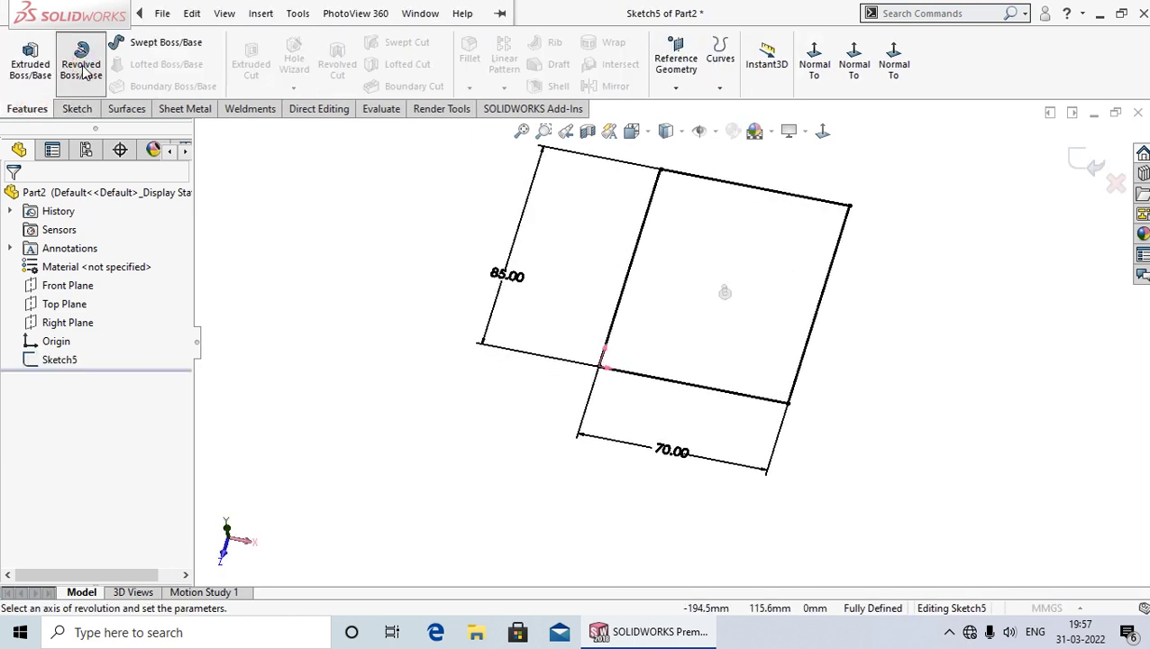
pyautogui.click(631, 379)
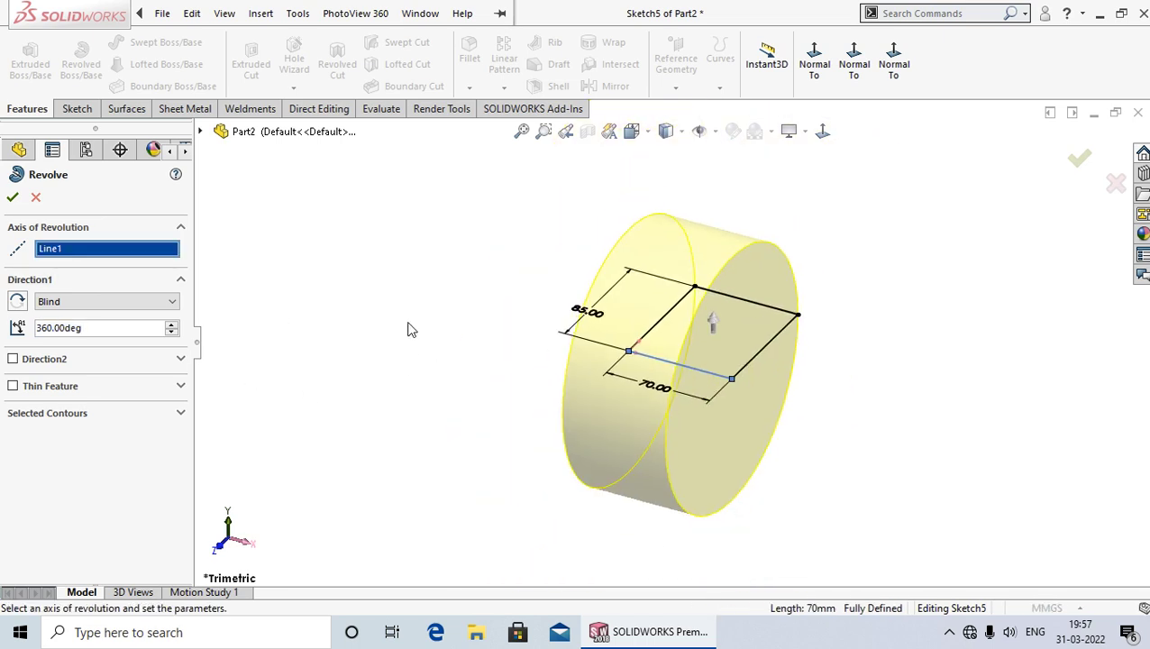
pyautogui.doubleClick(108, 328)
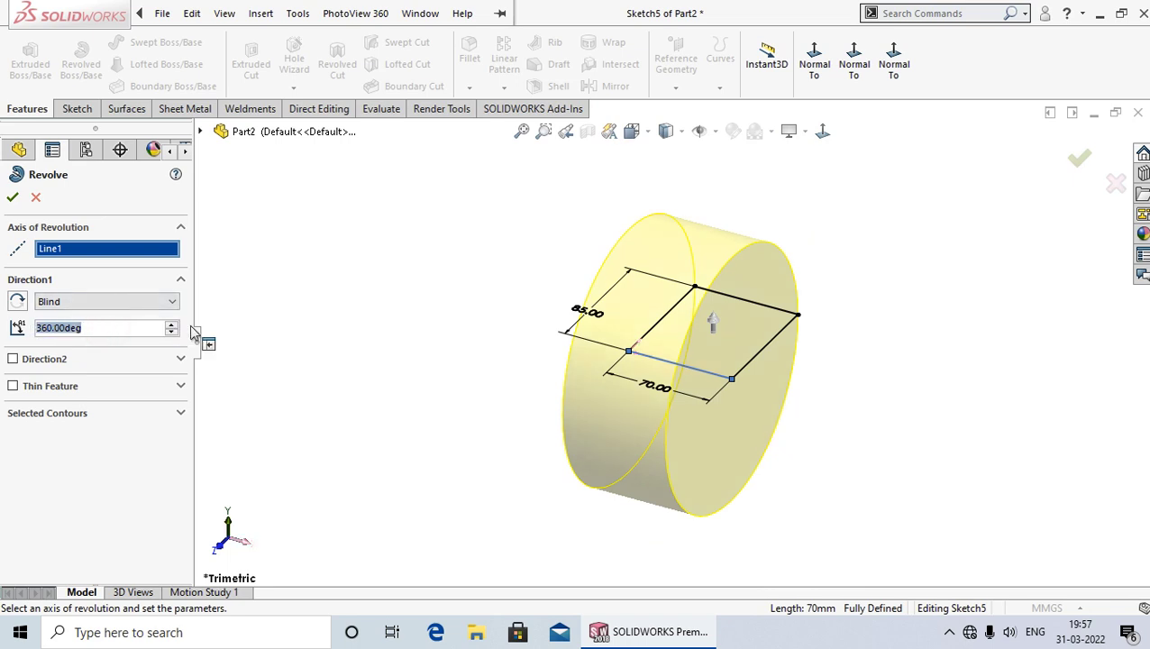
pyautogui.write('315')
pyautogui.press('Return')
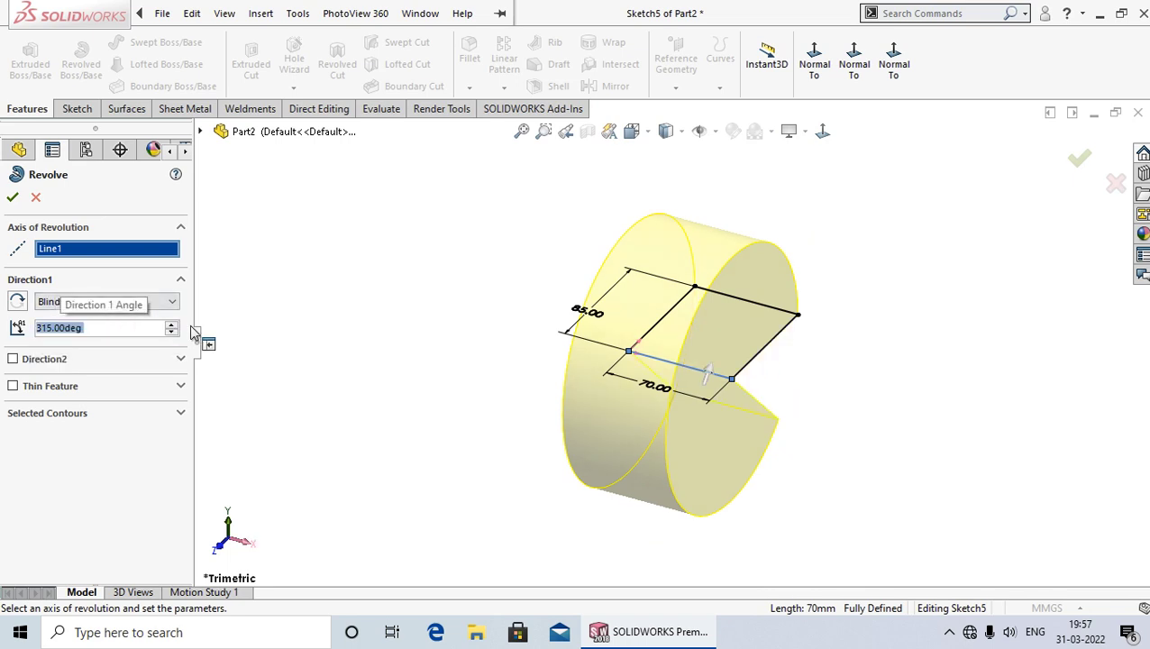
pyautogui.click(13, 196)
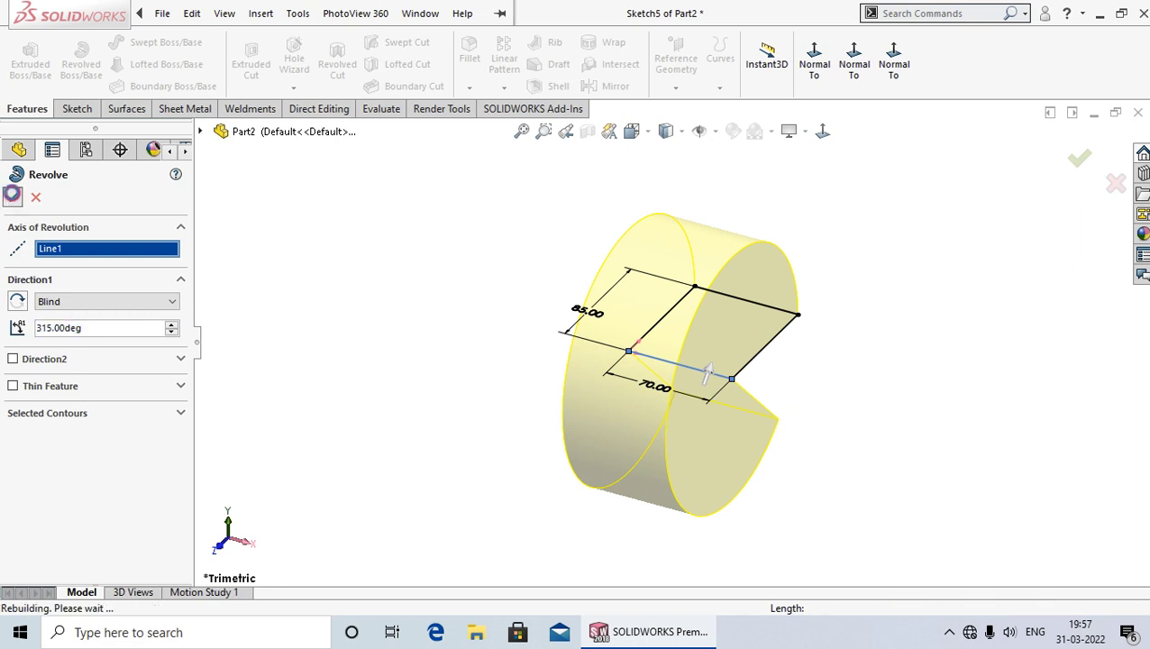
pyautogui.moveTo(478, 261); pyautogui.dragTo(394, 294, button='middle')
pyautogui.scroll(-2, 622, 356)
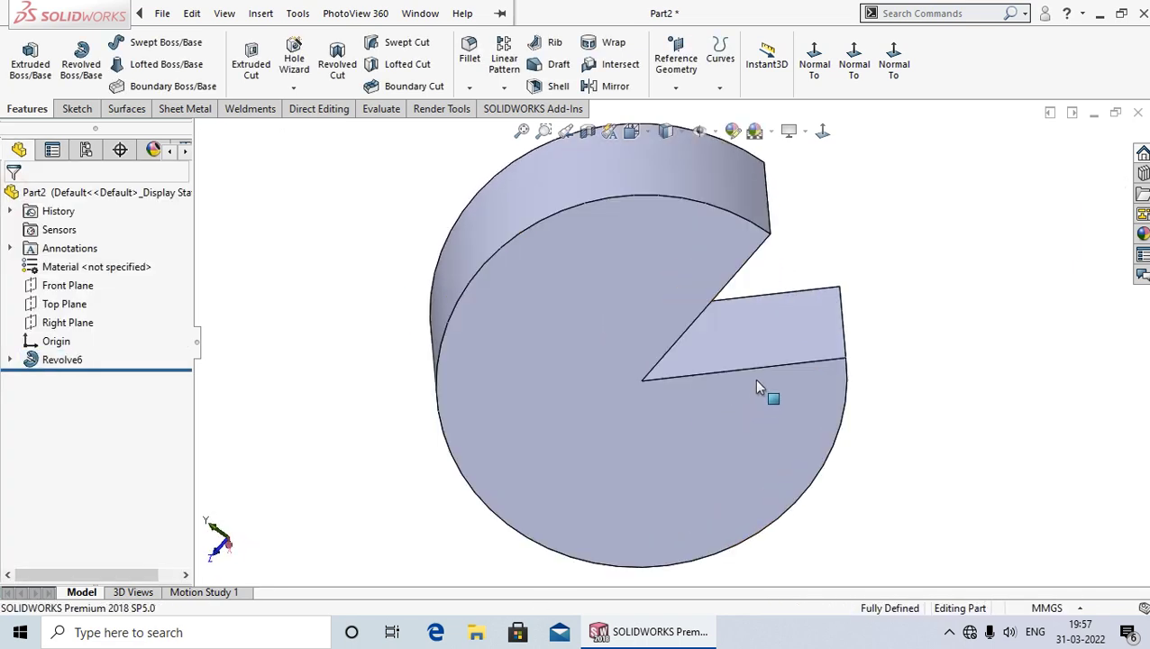
pyautogui.moveTo(945, 436)
pyautogui.mouseDown(button='middle')
pyautogui.moveTo(858, 379)
pyautogui.moveTo(835, 424)
pyautogui.moveTo(806, 379)
pyautogui.mouseUp(button='middle')
pyautogui.scroll(1, 839, 421)
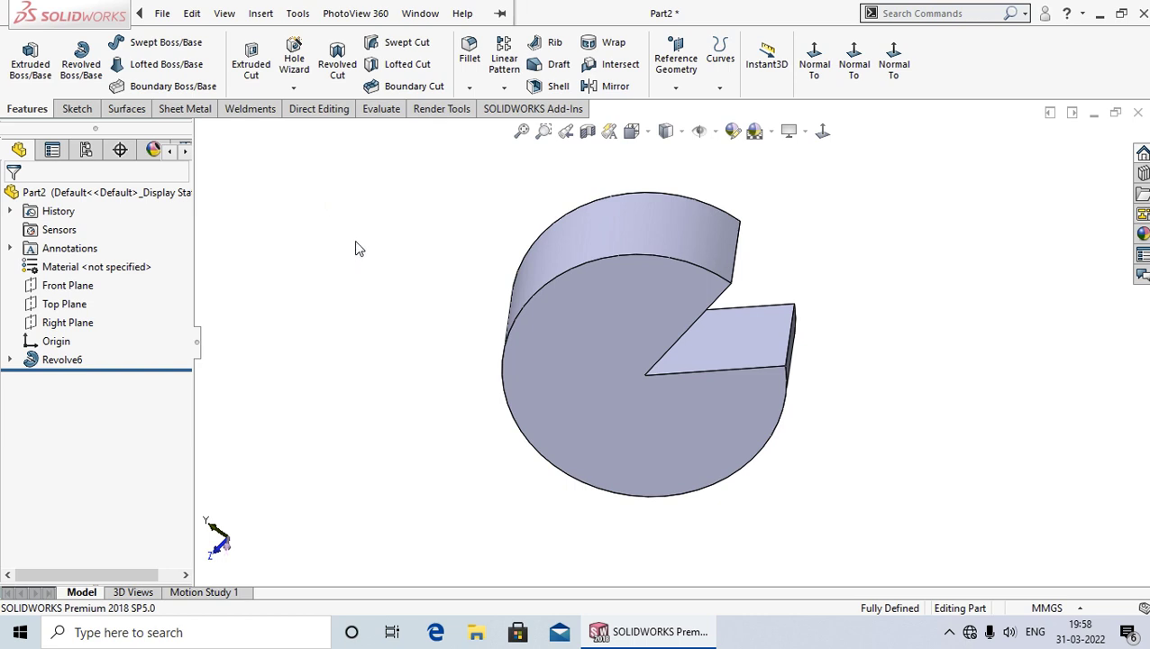
pyautogui.click(501, 14)
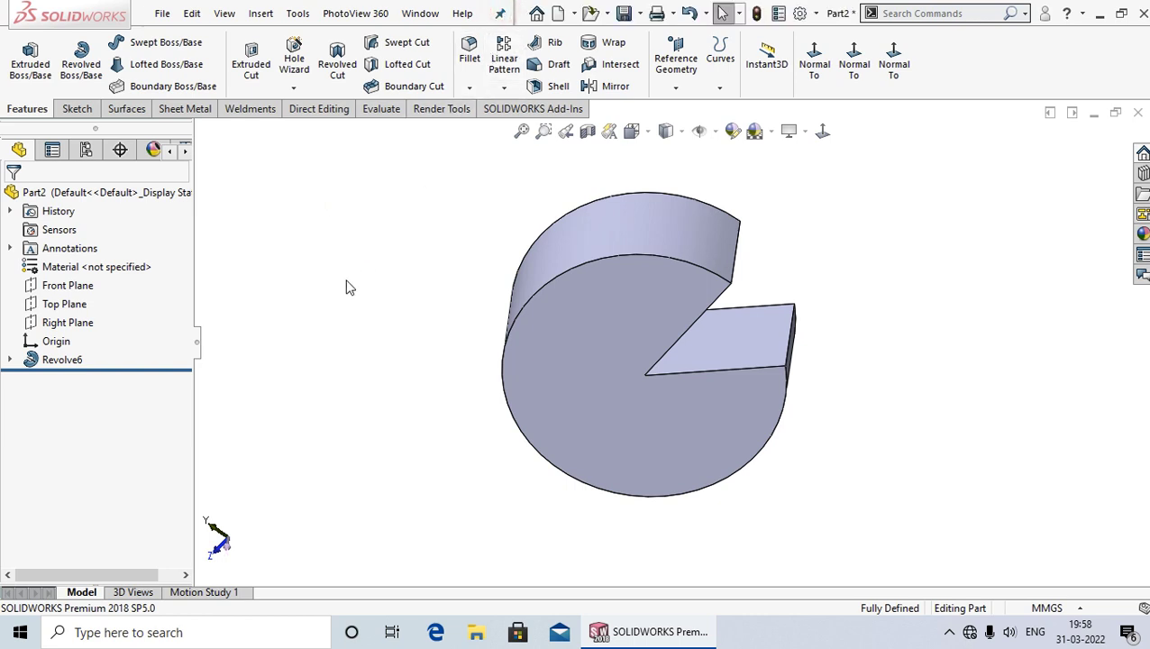
pyautogui.click(500, 14)
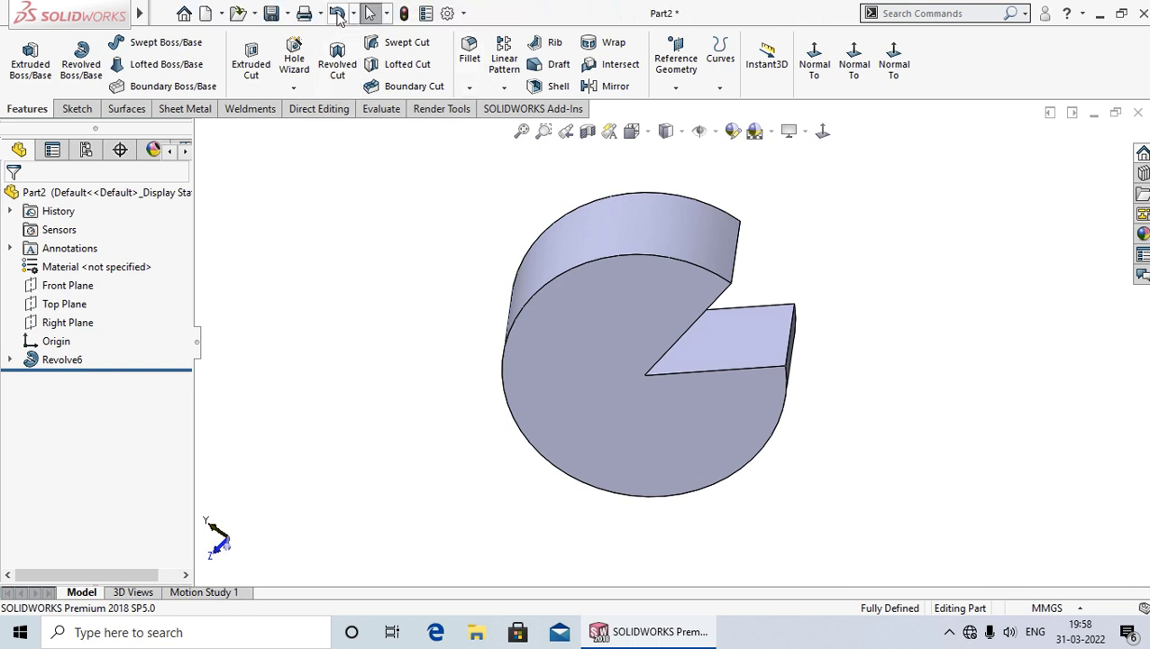
# - Undo Revolve6 and preview a 310° revolve about the rectangle's left 85 mm edge
pyautogui.click(340, 14)
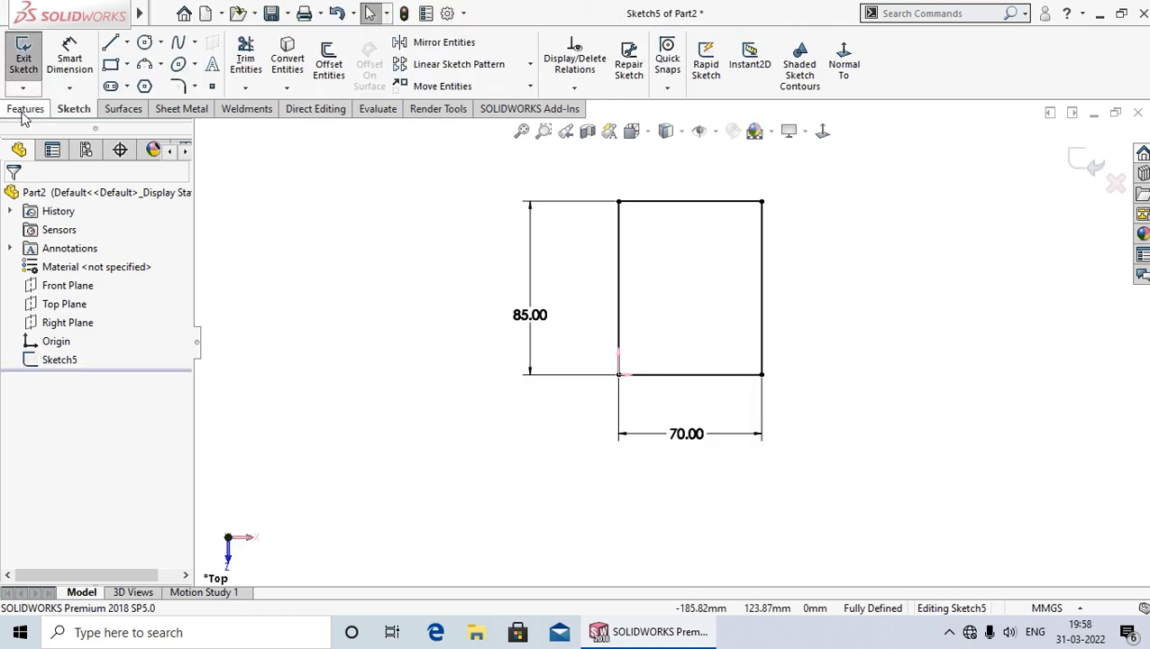
pyautogui.click(25, 109)
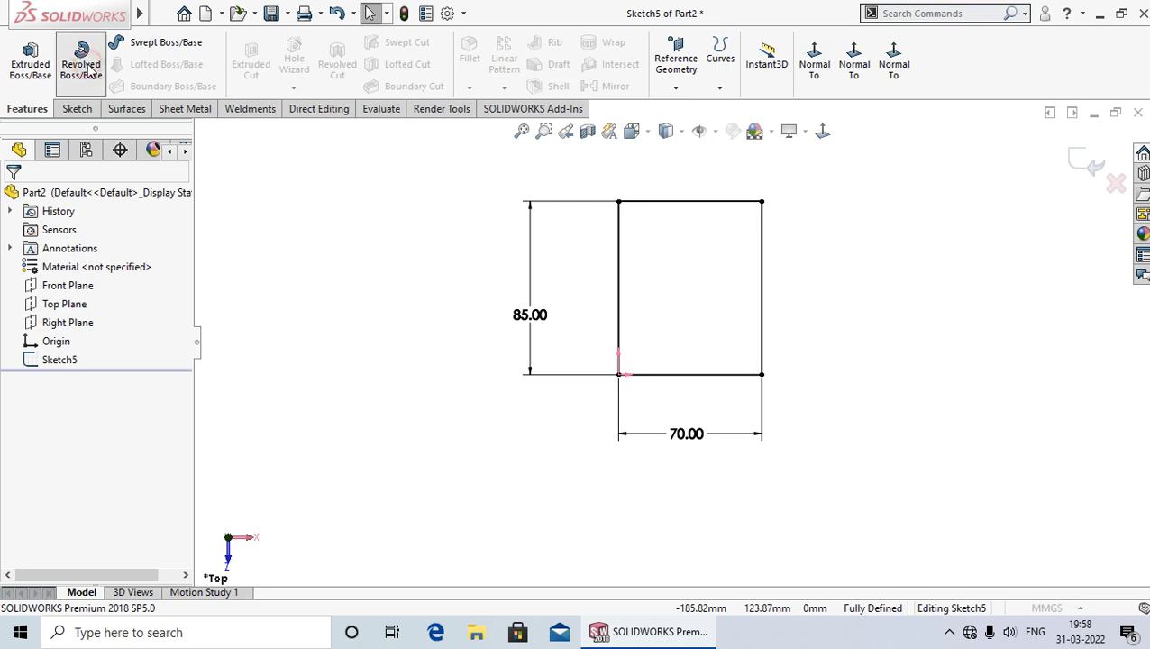
pyautogui.click(86, 68)
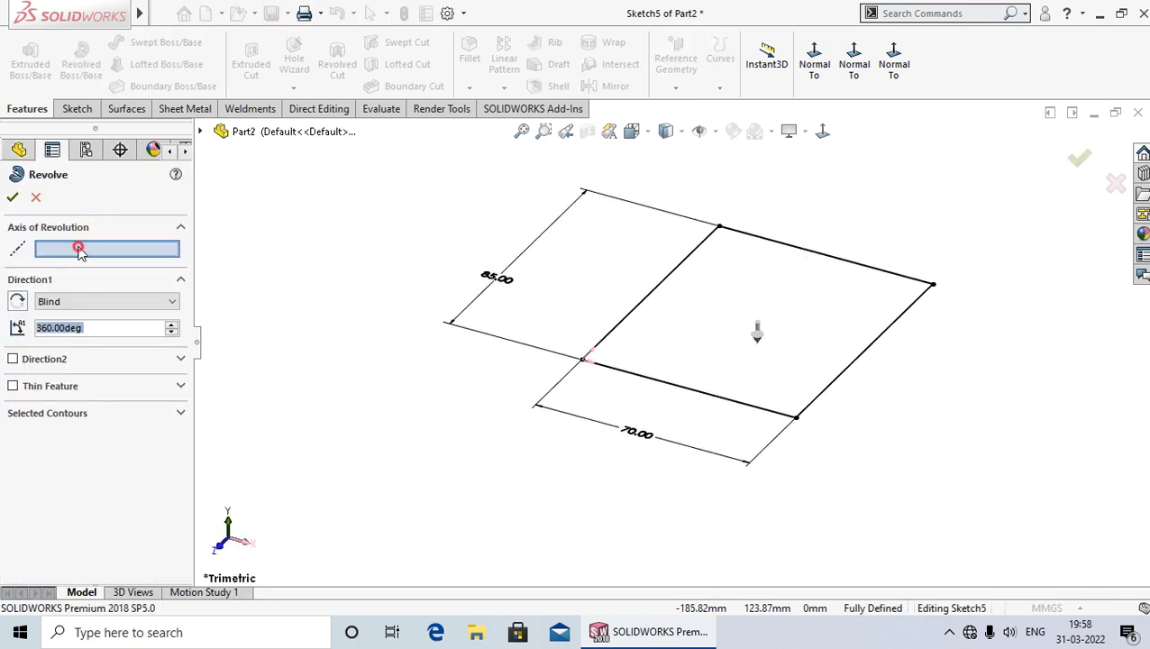
pyautogui.click(641, 307)
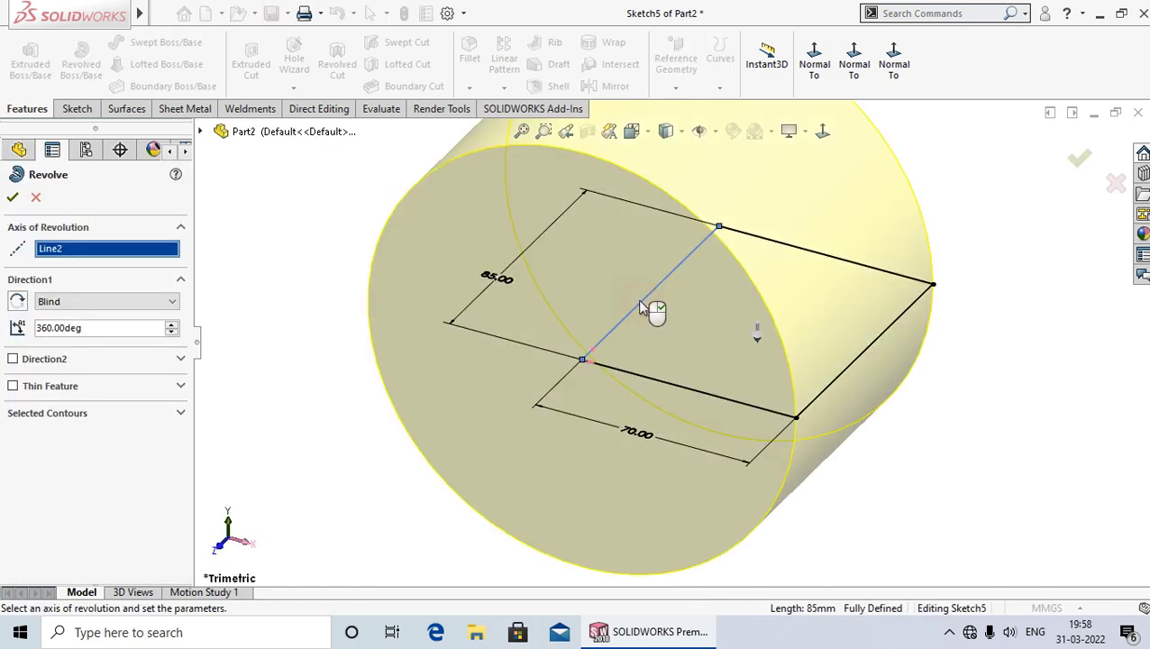
pyautogui.moveTo(334, 436)
pyautogui.mouseDown(button='middle')
pyautogui.moveTo(363, 414)
pyautogui.moveTo(340, 440)
pyautogui.mouseUp(button='middle')
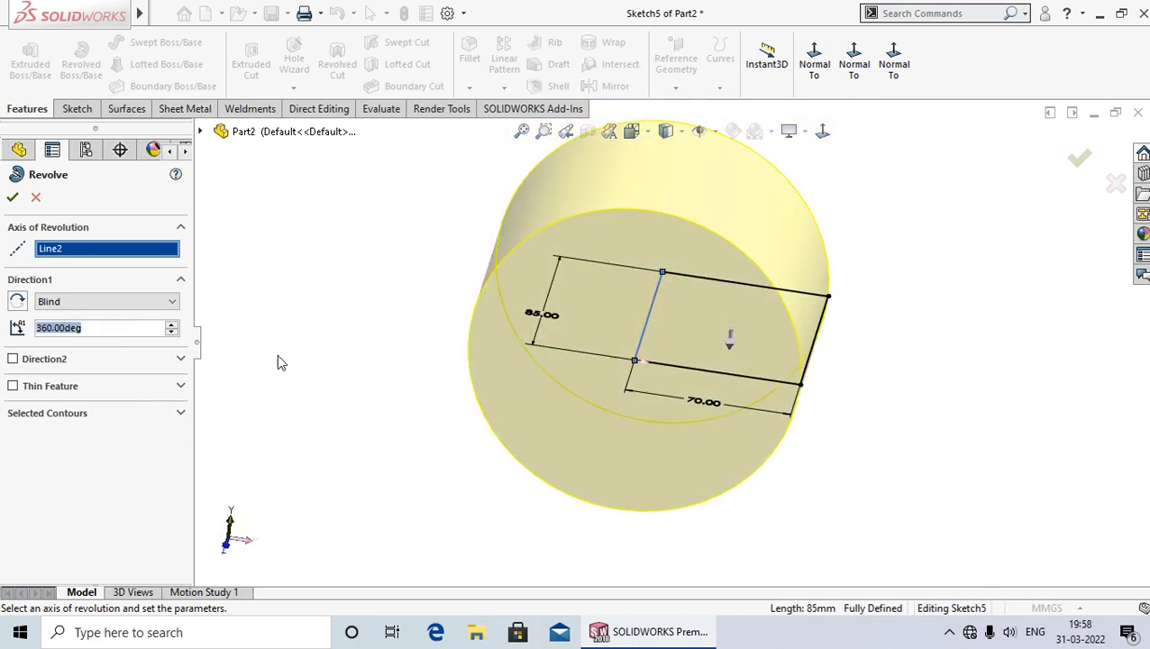
pyautogui.write('310')
pyautogui.press('Return')
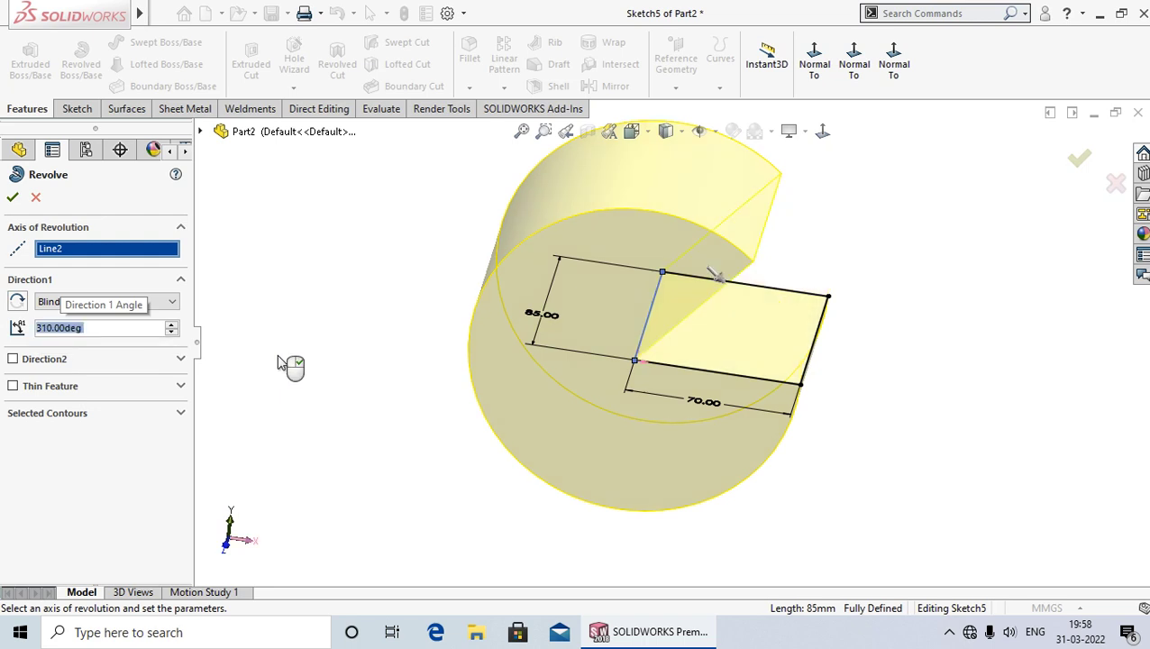
# - Make the revolve a One-Direction thin feature with 15 mm wall thickness
pyautogui.click(13, 386)
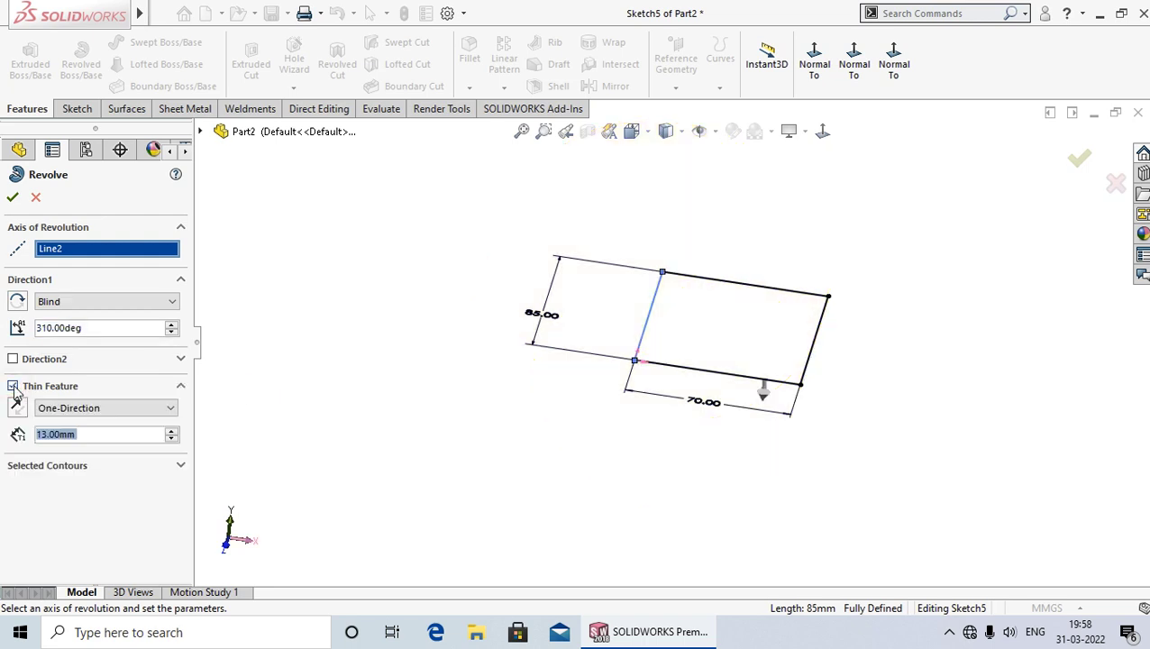
pyautogui.click(136, 405)
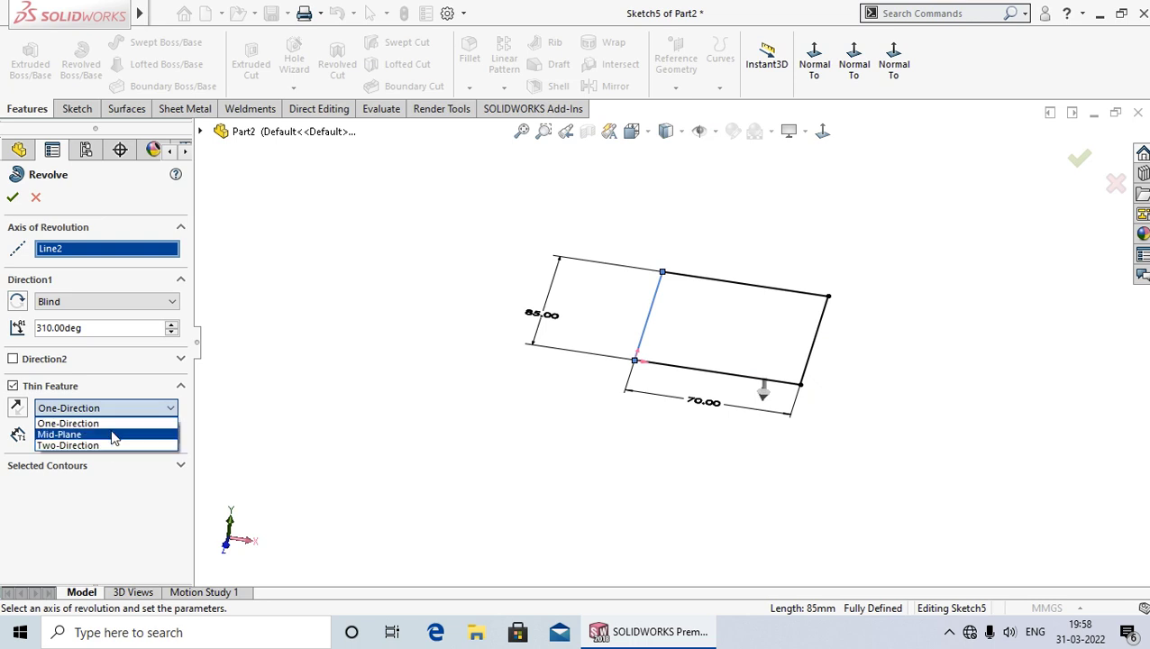
pyautogui.click(113, 428)
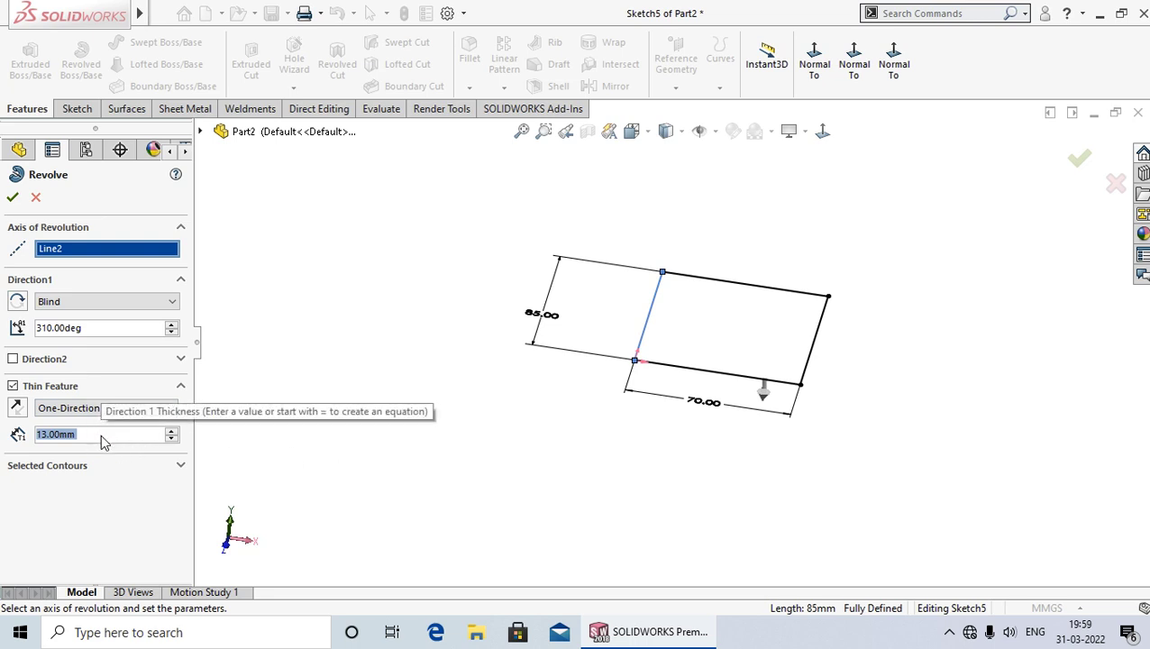
pyautogui.write('1')
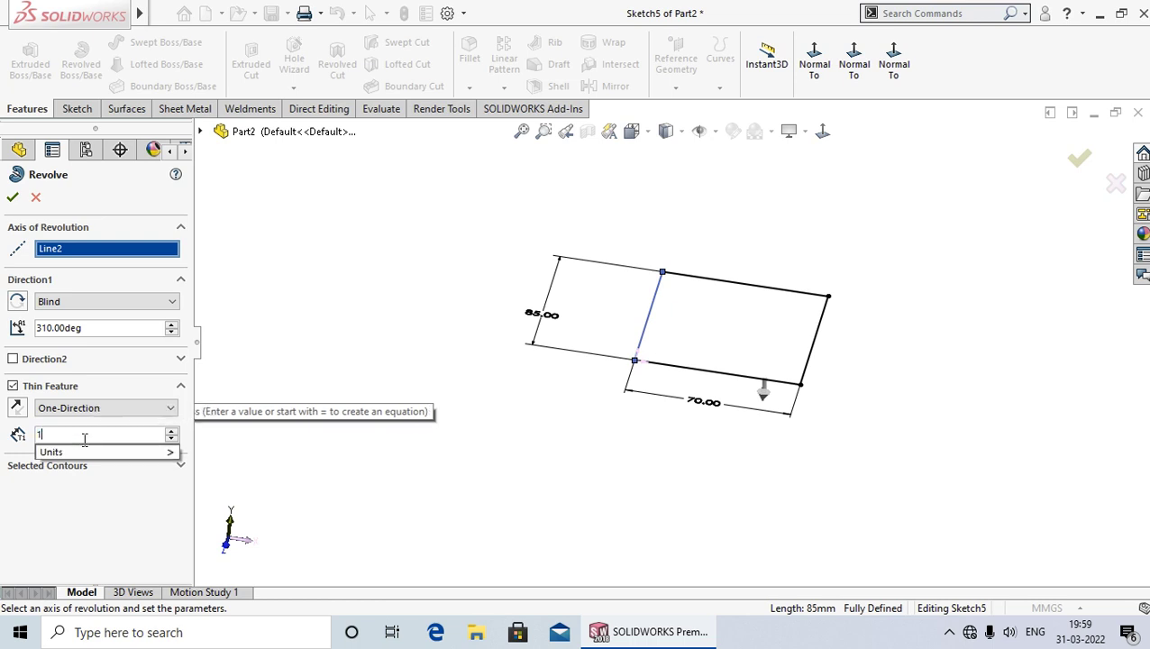
pyautogui.write('5')
pyautogui.press('Return')
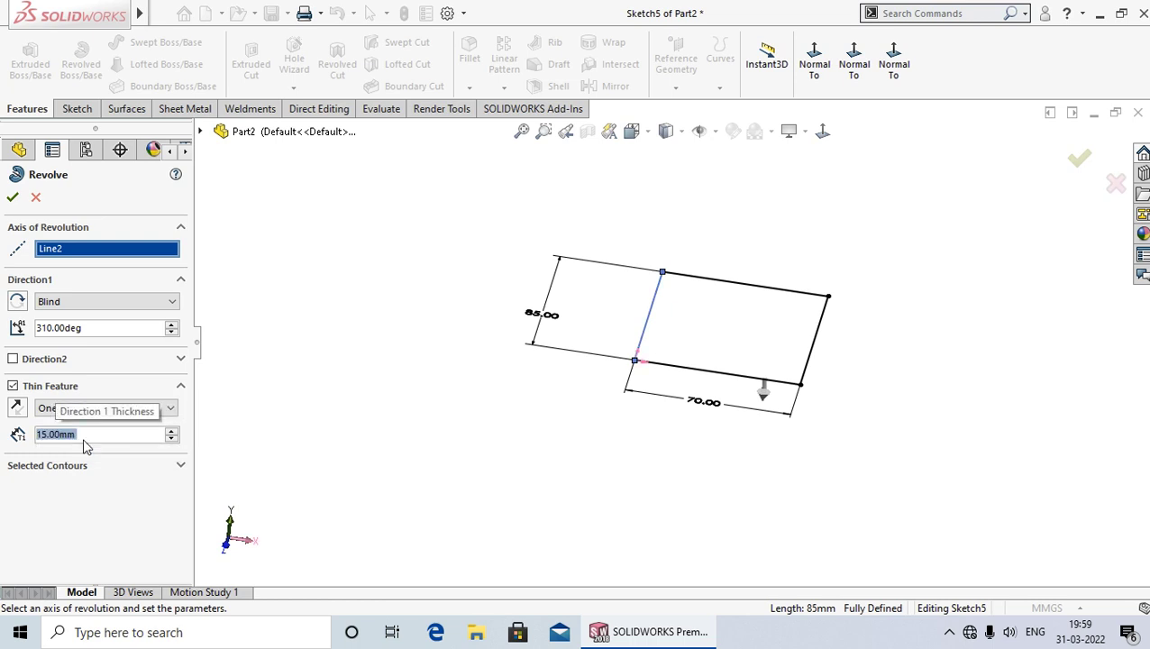
pyautogui.click(334, 424)
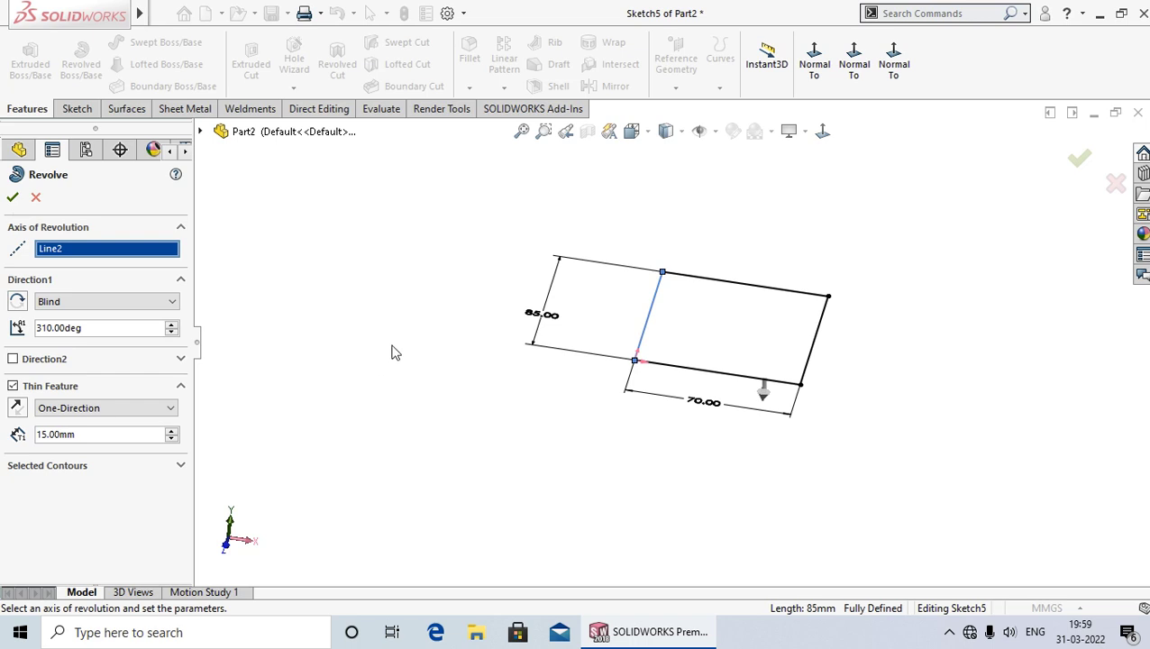
# - Reverse the thin wall direction, then switch the thin type to Mid-Plane
pyautogui.click(17, 408)
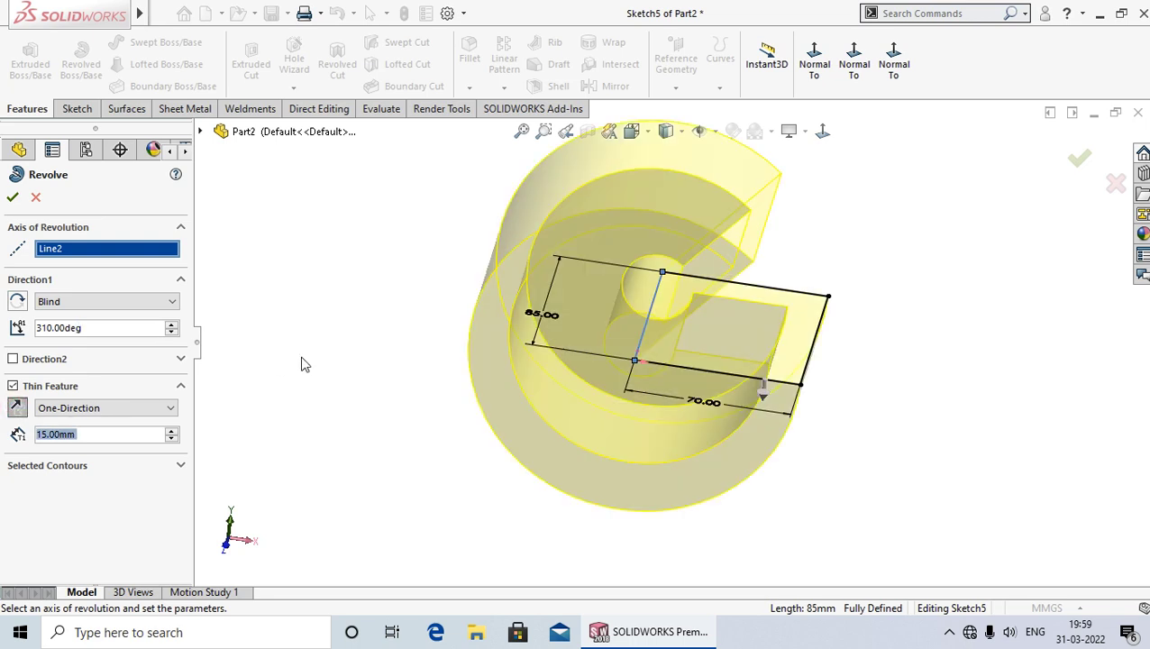
pyautogui.moveTo(836, 444); pyautogui.dragTo(864, 452, button='middle')
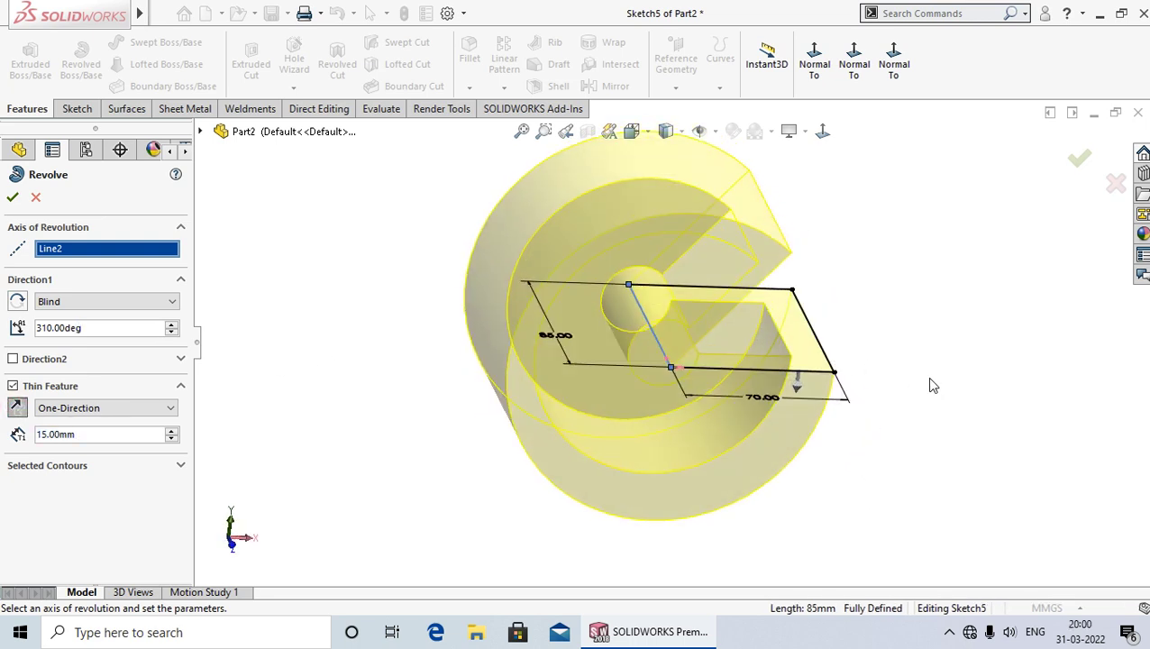
pyautogui.moveTo(904, 386); pyautogui.dragTo(886, 442, button='middle')
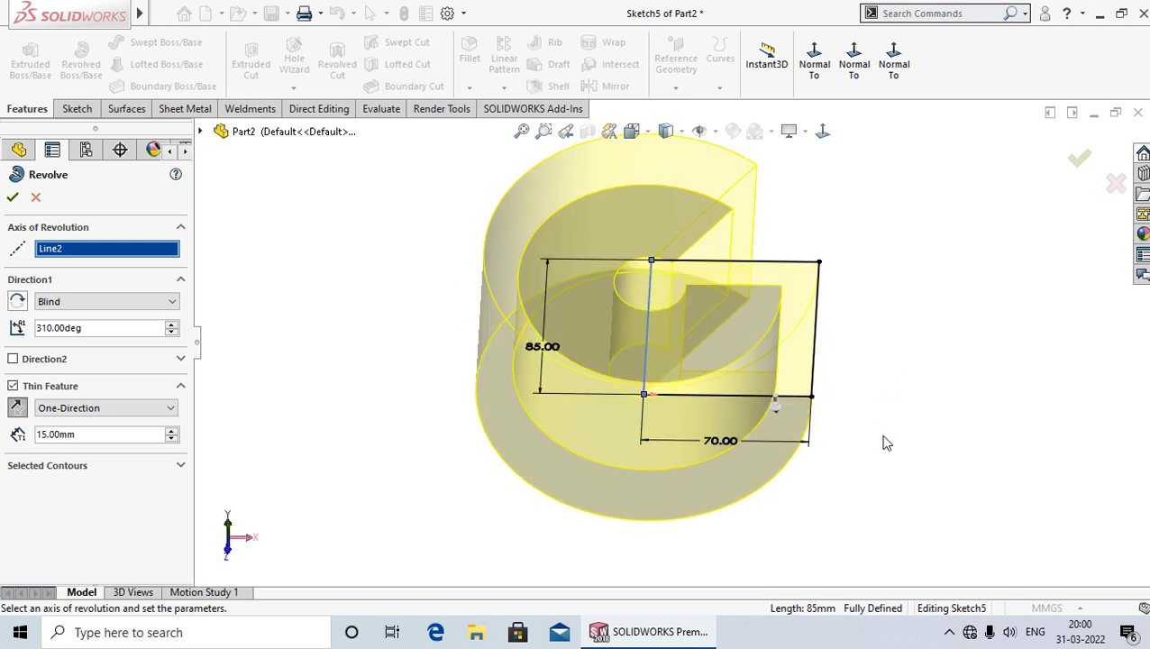
pyautogui.click(132, 410)
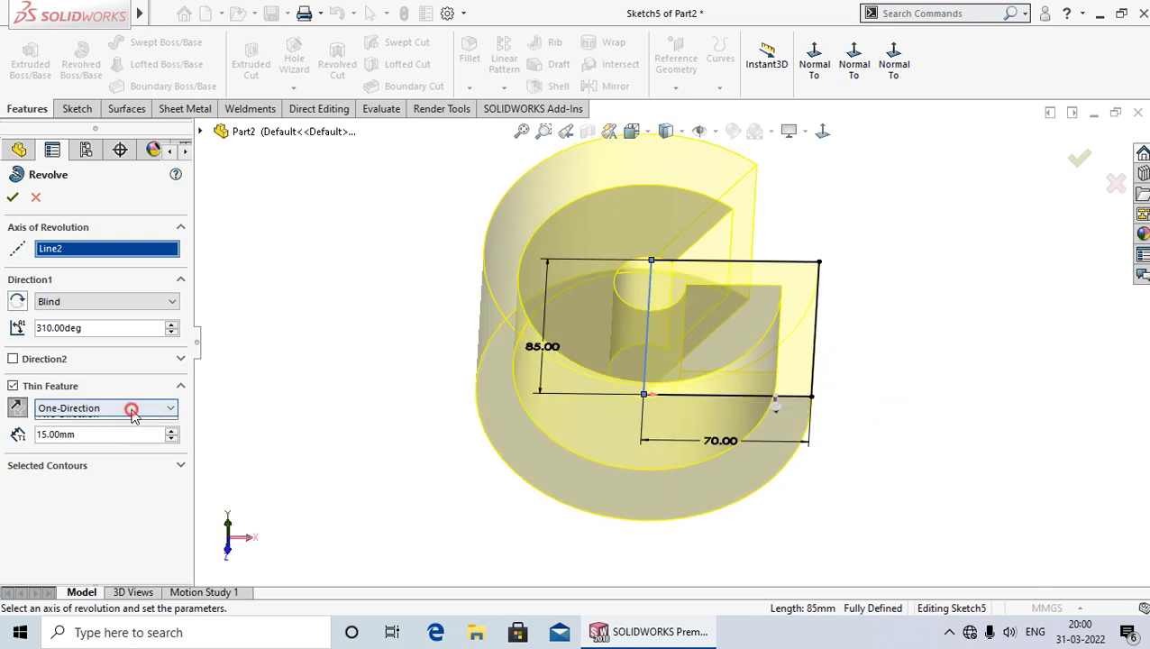
pyautogui.click(99, 430)
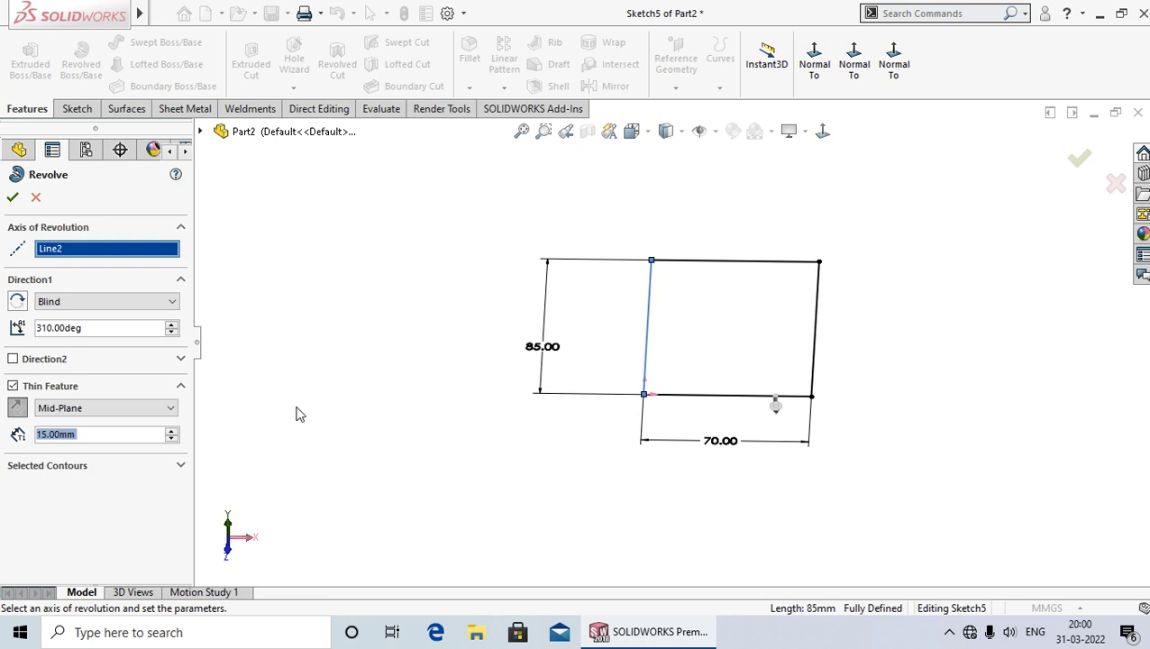
# - Try a Two-Direction thin wall, get the rebuild error, and revert to One-Direction
pyautogui.click(86, 408)
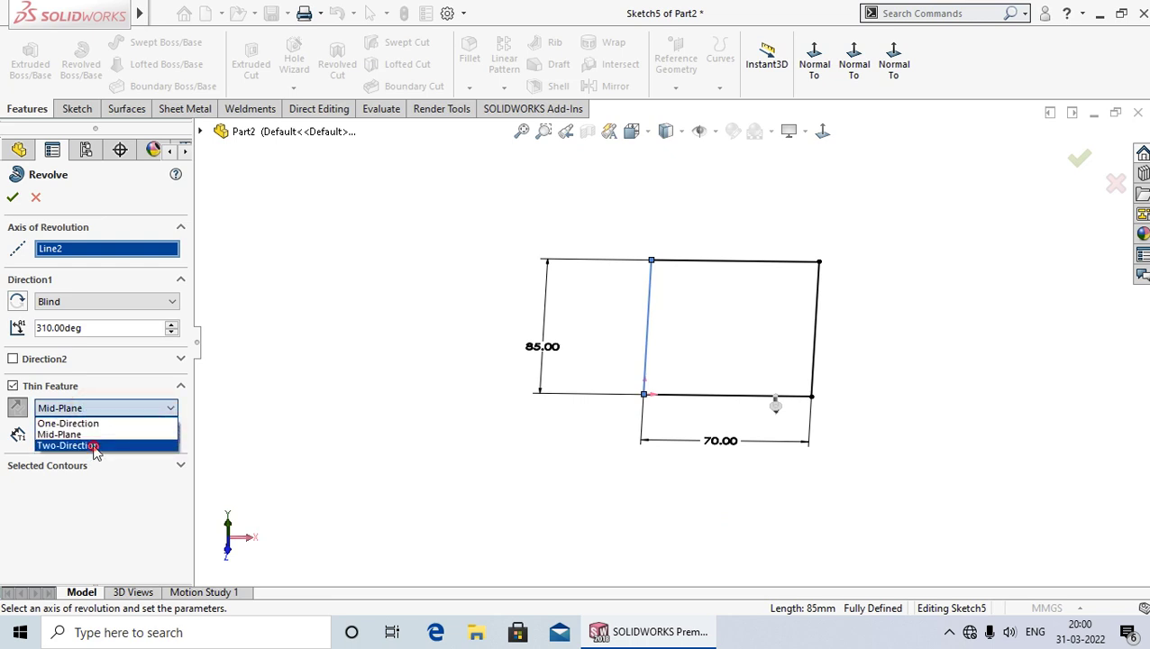
pyautogui.click(90, 445)
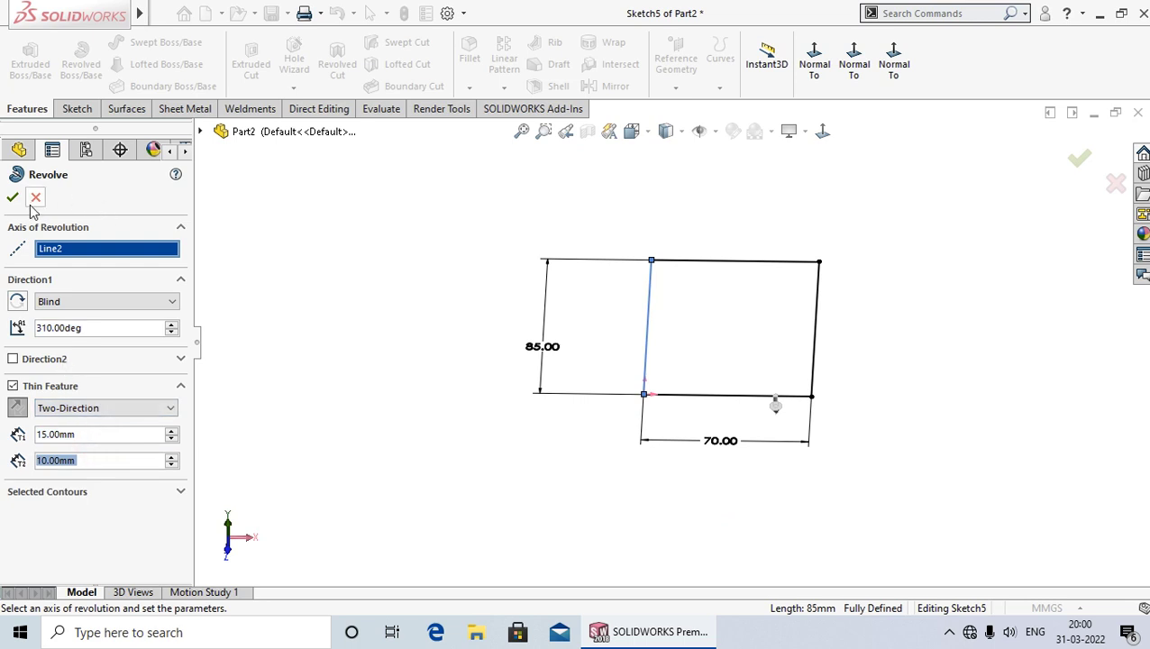
pyautogui.click(13, 197)
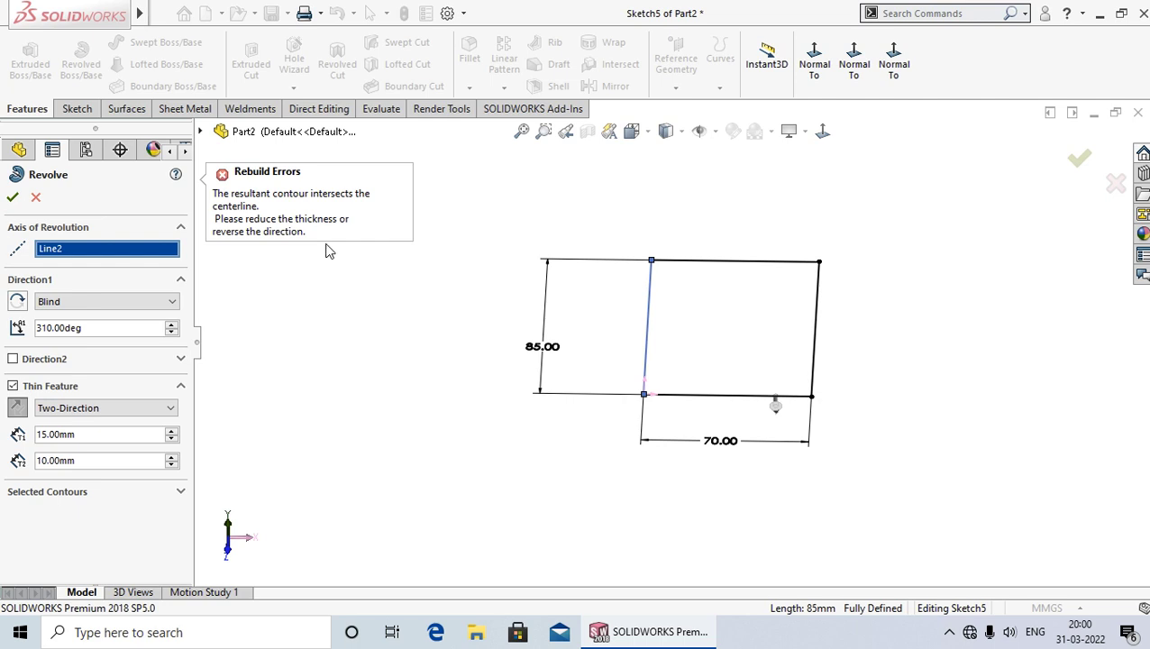
pyautogui.click(165, 410)
pyautogui.click(140, 421)
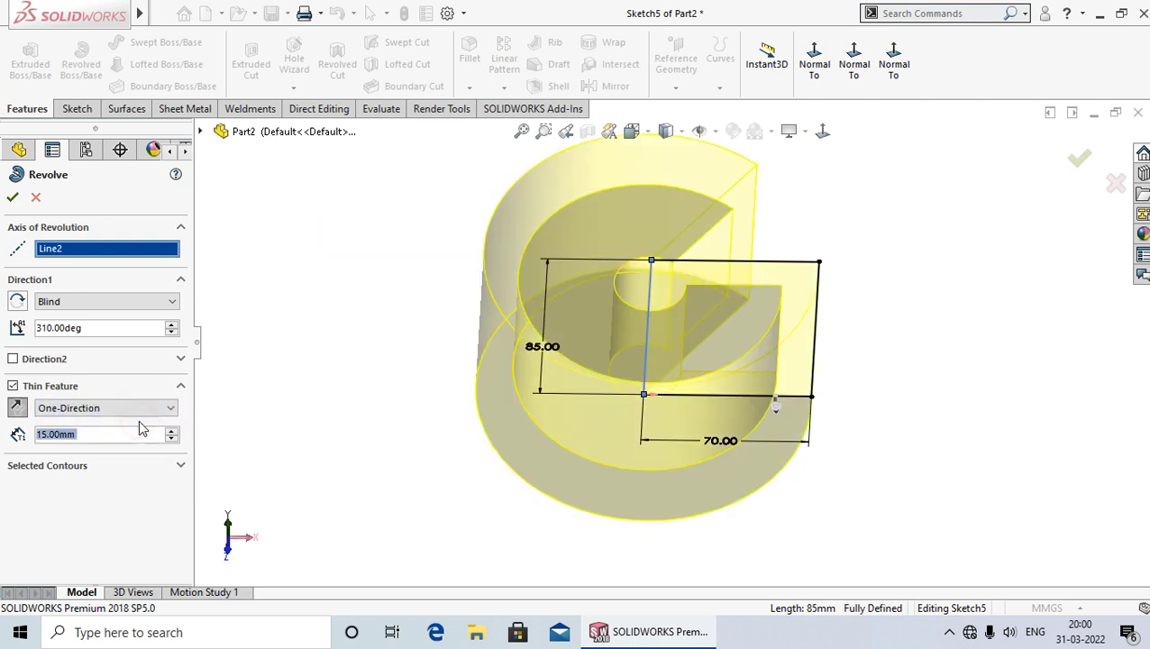
# - Accept the 310°, 15 mm thin revolve as Revolve-Thin3 and orbit to inspect it
pyautogui.click(12, 197)
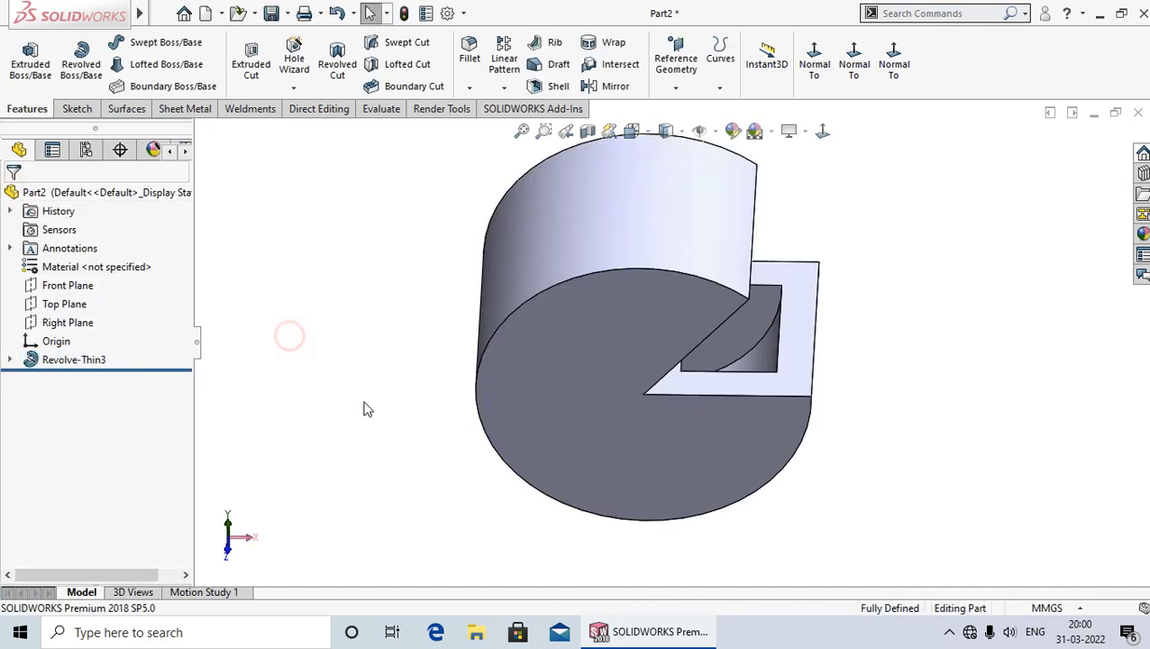
pyautogui.moveTo(362, 403); pyautogui.dragTo(327, 445, button='middle')
pyautogui.moveTo(783, 389)
pyautogui.mouseDown(button='middle')
pyautogui.moveTo(886, 328)
pyautogui.moveTo(848, 462)
pyautogui.moveTo(904, 361)
pyautogui.moveTo(909, 394)
pyautogui.moveTo(950, 387)
pyautogui.moveTo(940, 449)
pyautogui.moveTo(928, 448)
pyautogui.mouseUp(button='middle')
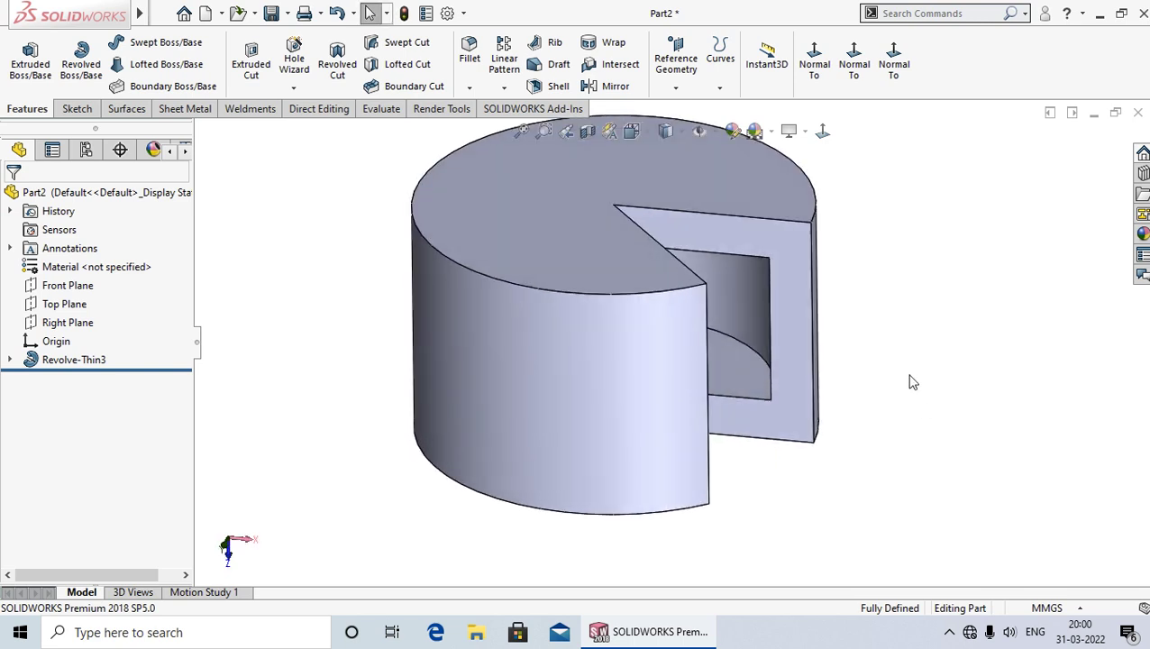
pyautogui.moveTo(909, 380)
pyautogui.mouseDown(button='middle')
pyautogui.moveTo(924, 352)
pyautogui.moveTo(941, 376)
pyautogui.mouseUp(button='middle')
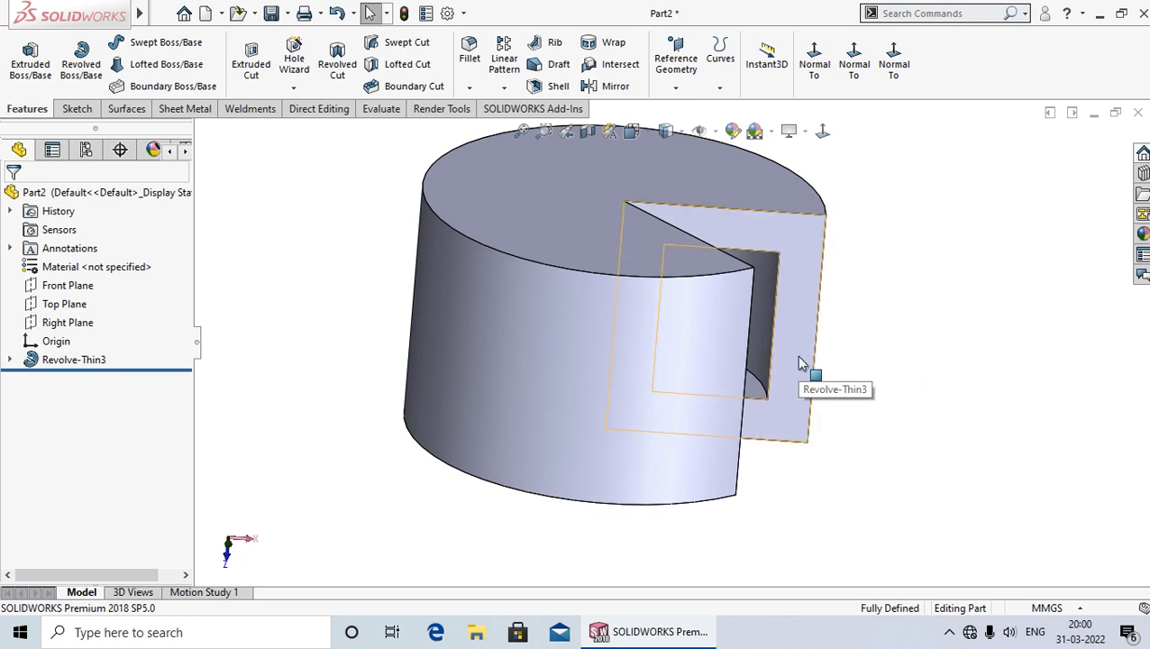
pyautogui.moveTo(282, 360)
pyautogui.mouseDown(button='middle')
pyautogui.moveTo(899, 476)
pyautogui.moveTo(803, 427)
pyautogui.moveTo(806, 216)
pyautogui.moveTo(786, 363)
pyautogui.moveTo(753, 311)
pyautogui.moveTo(845, 431)
pyautogui.mouseUp(button='middle')
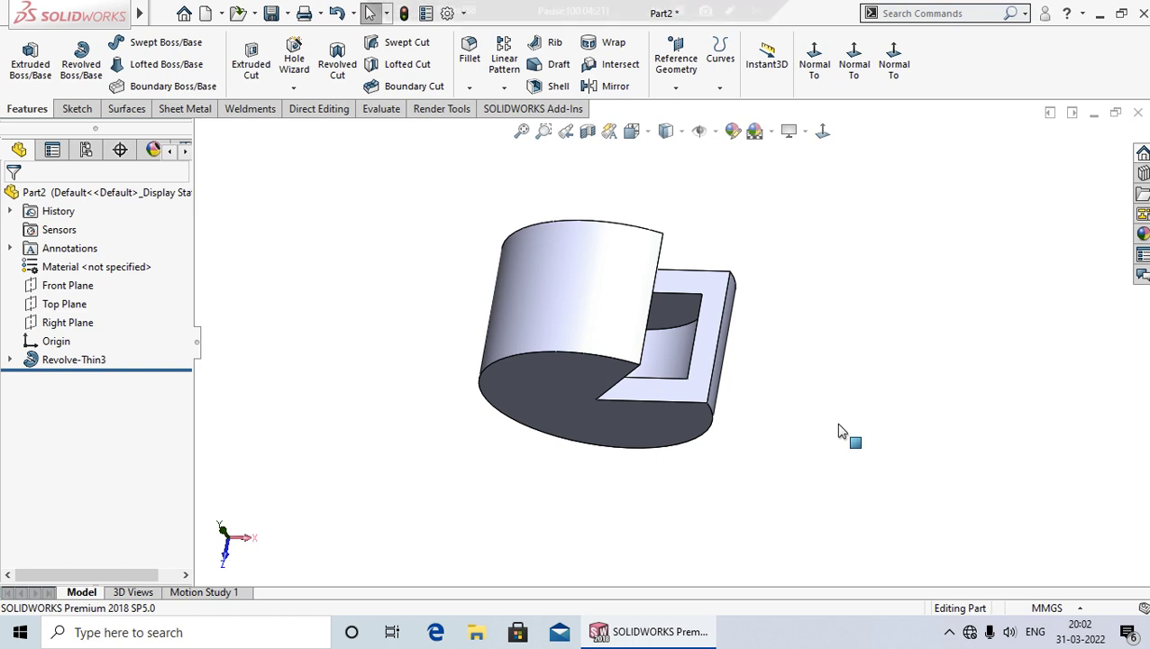
# - Undo the thin revolve, view the sketch normal-to, and draw a vertical centreline left of the rectangle
pyautogui.click(336, 13)
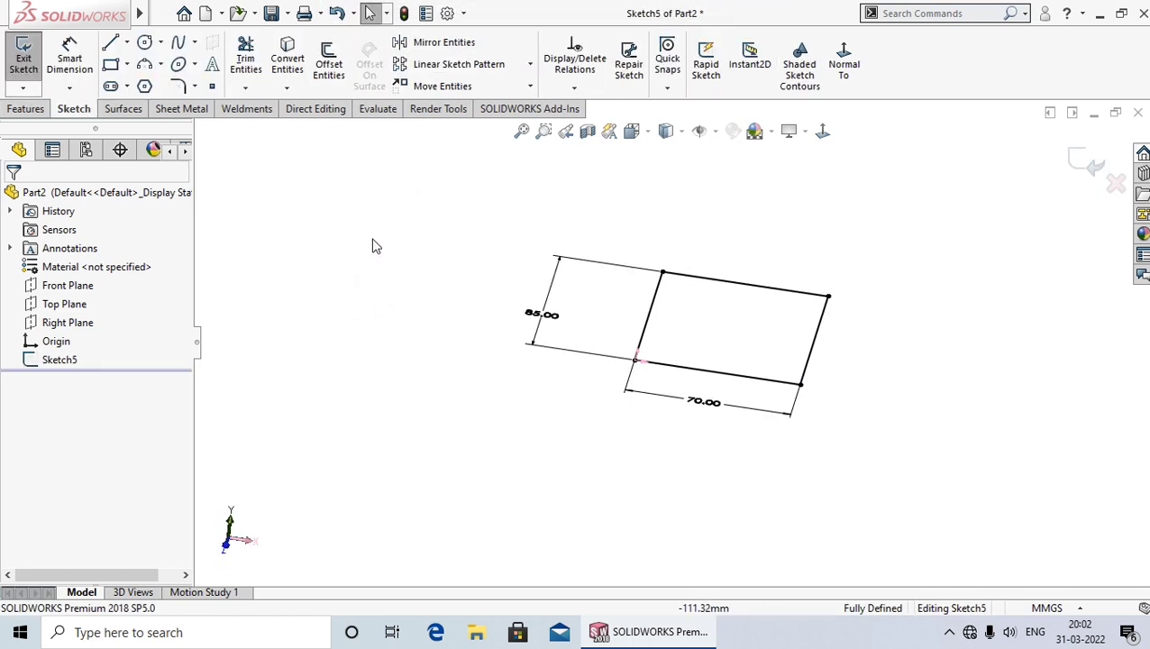
pyautogui.click(823, 133)
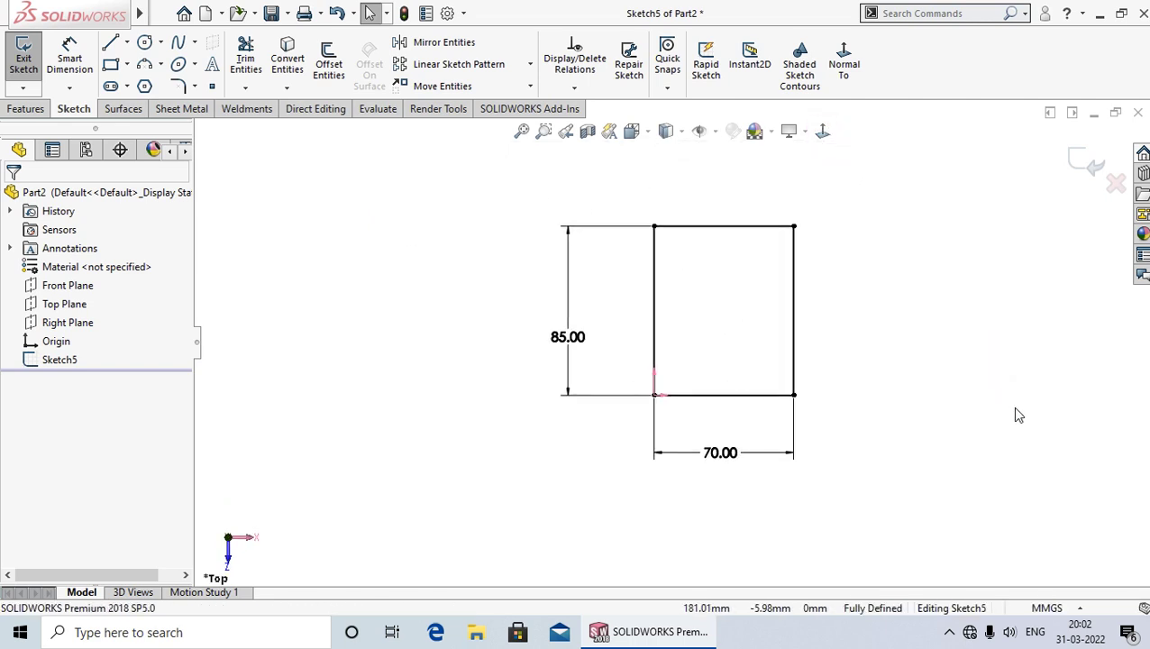
pyautogui.click(128, 43)
pyautogui.click(149, 83)
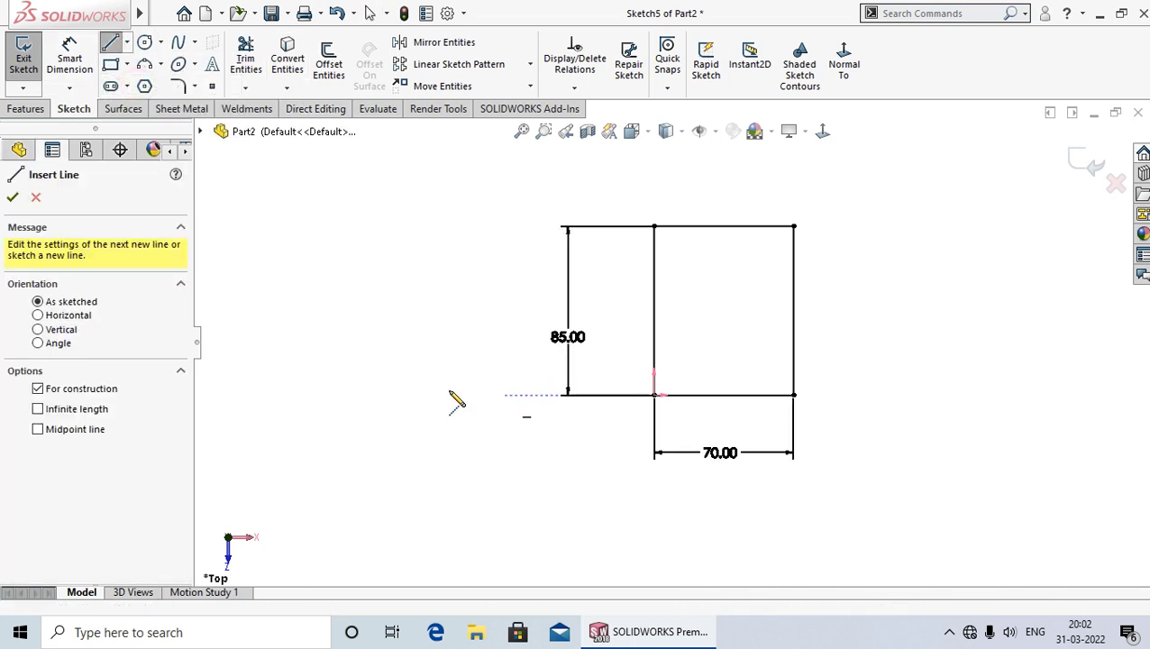
pyautogui.click(471, 394)
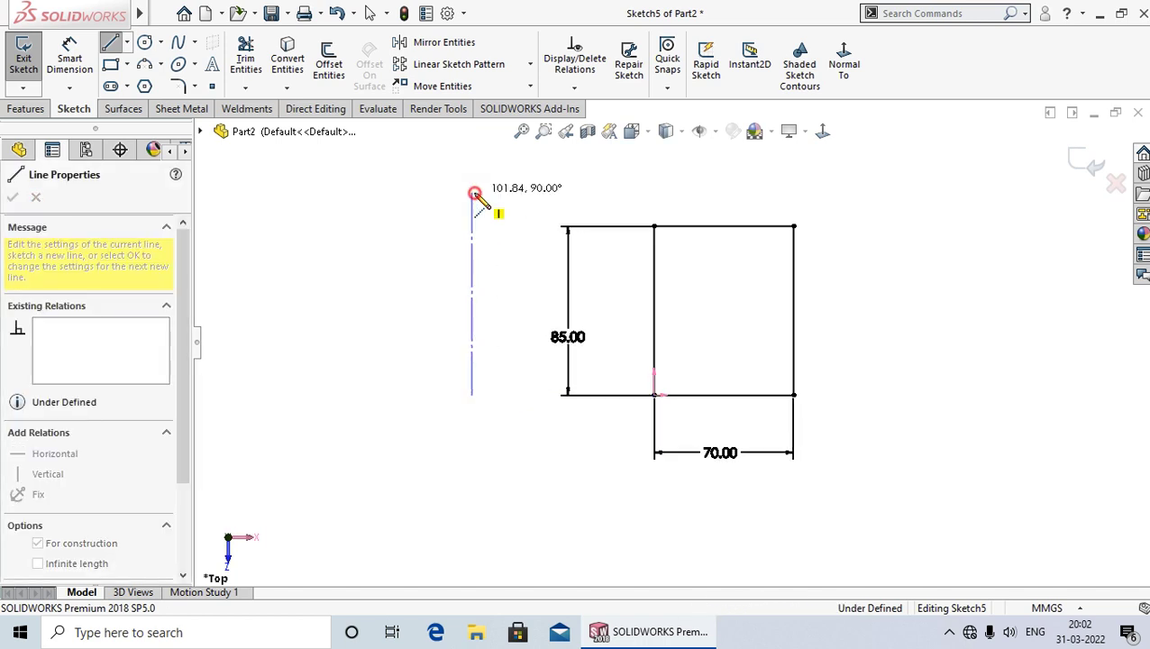
pyautogui.click(474, 193)
pyautogui.rightClick(474, 194)
pyautogui.click(515, 205)
# - Dimension the centreline 90 mm from the rectangle's lower-left corner
pyautogui.moveTo(374, 475); pyautogui.dragTo(534, 257, button='right')
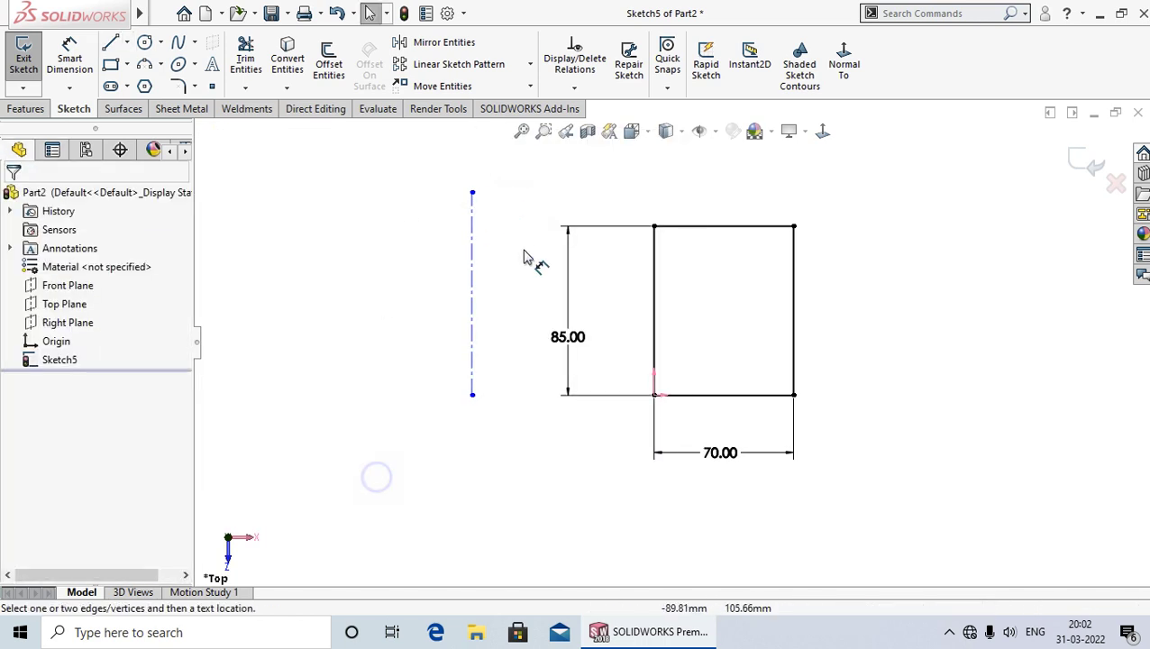
pyautogui.click(472, 394)
pyautogui.click(654, 394)
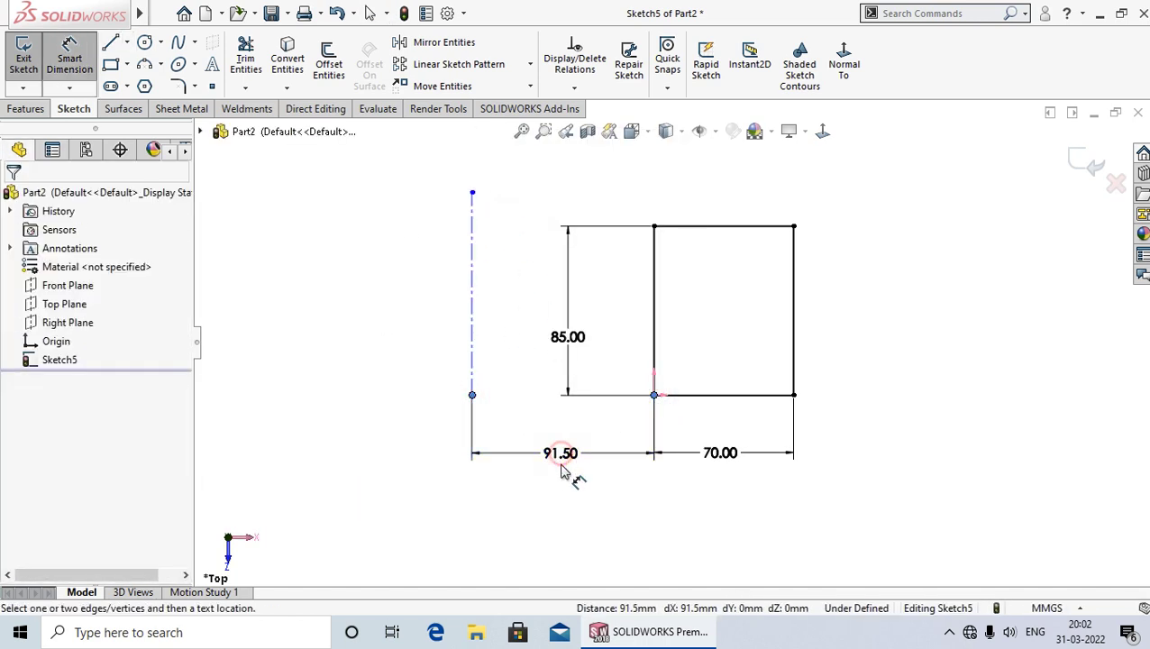
pyautogui.click(560, 470)
pyautogui.write('80')
pyautogui.press('Return')
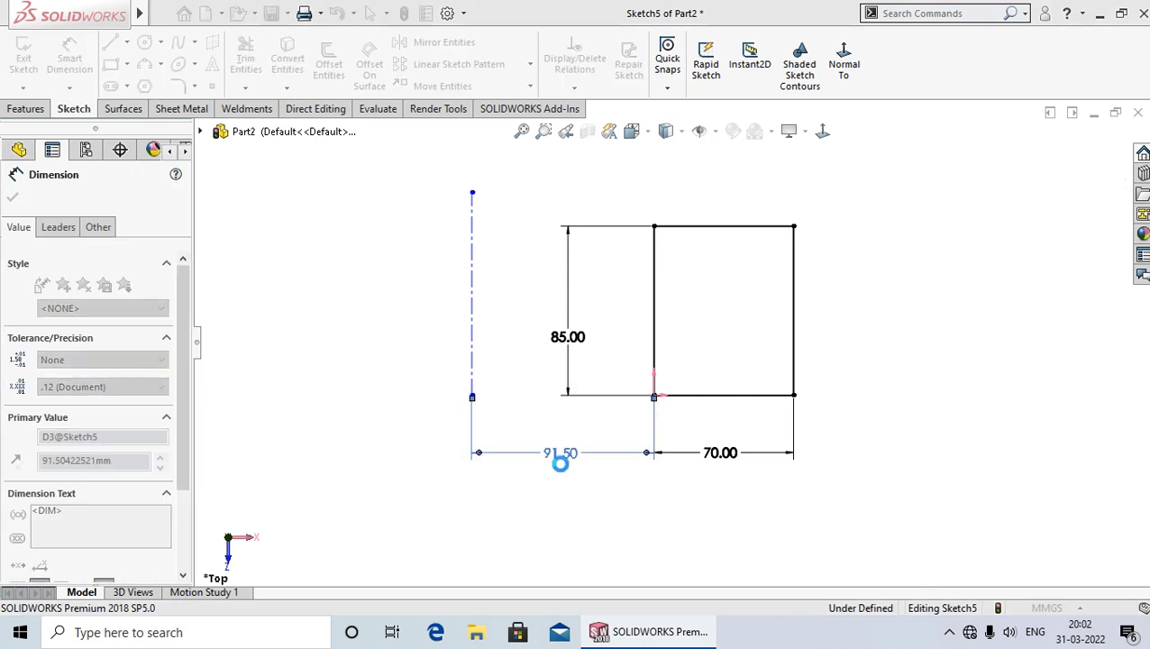
pyautogui.click(326, 362)
pyautogui.scroll(1, 329, 361)
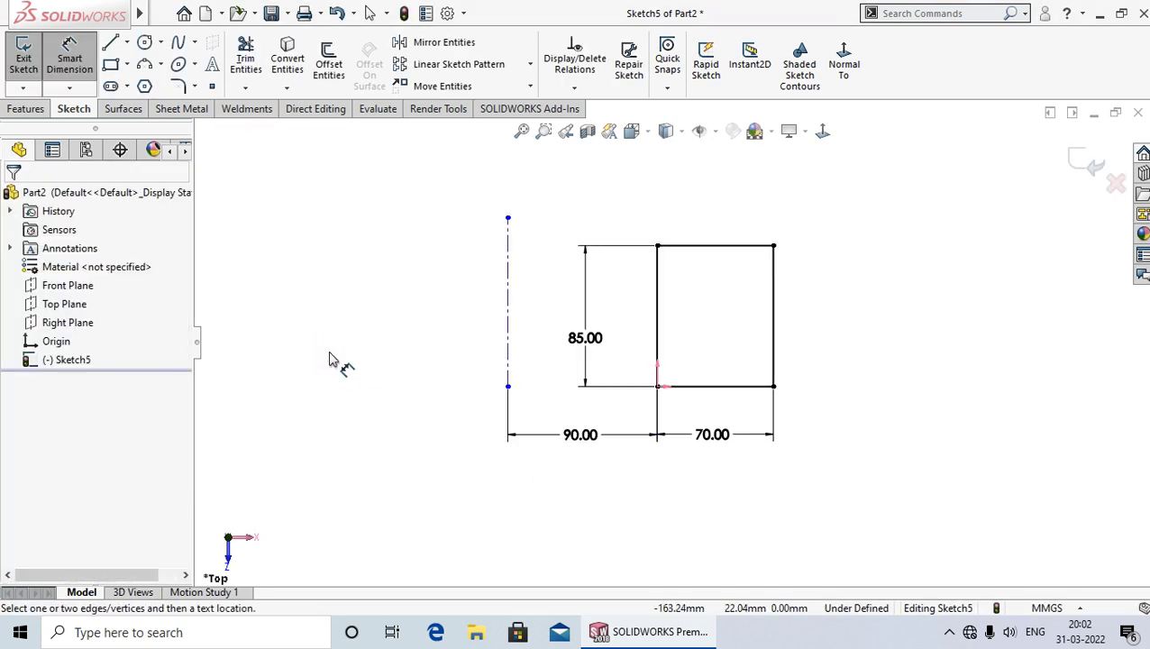
pyautogui.press('Escape')
pyautogui.click(27, 110)
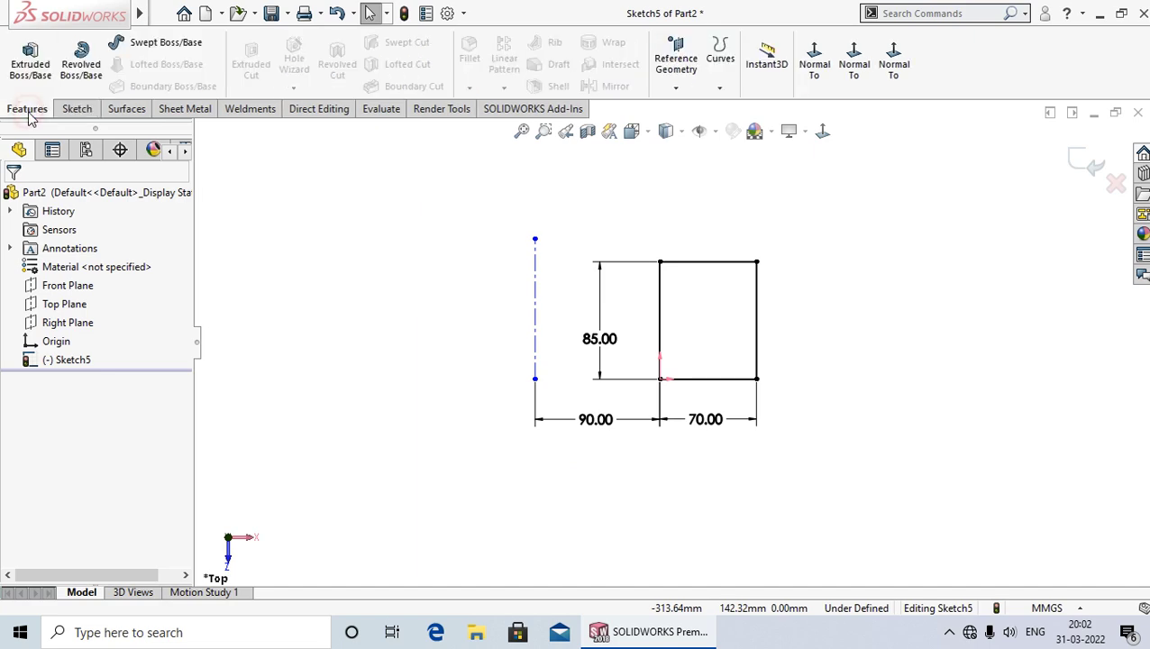
# - Preview a 315° revolve of the rectangle about the offset centreline
pyautogui.click(81, 64)
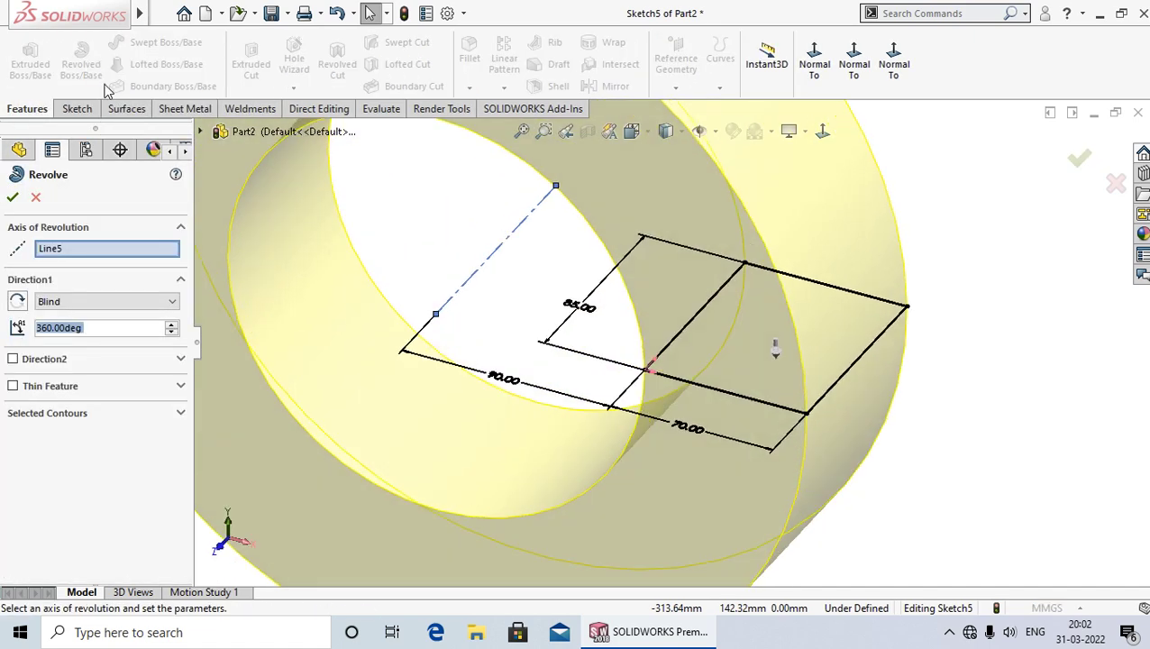
pyautogui.scroll(3, 670, 422)
pyautogui.moveTo(803, 470)
pyautogui.mouseDown(button='middle')
pyautogui.moveTo(827, 387)
pyautogui.moveTo(835, 449)
pyautogui.mouseUp(button='middle')
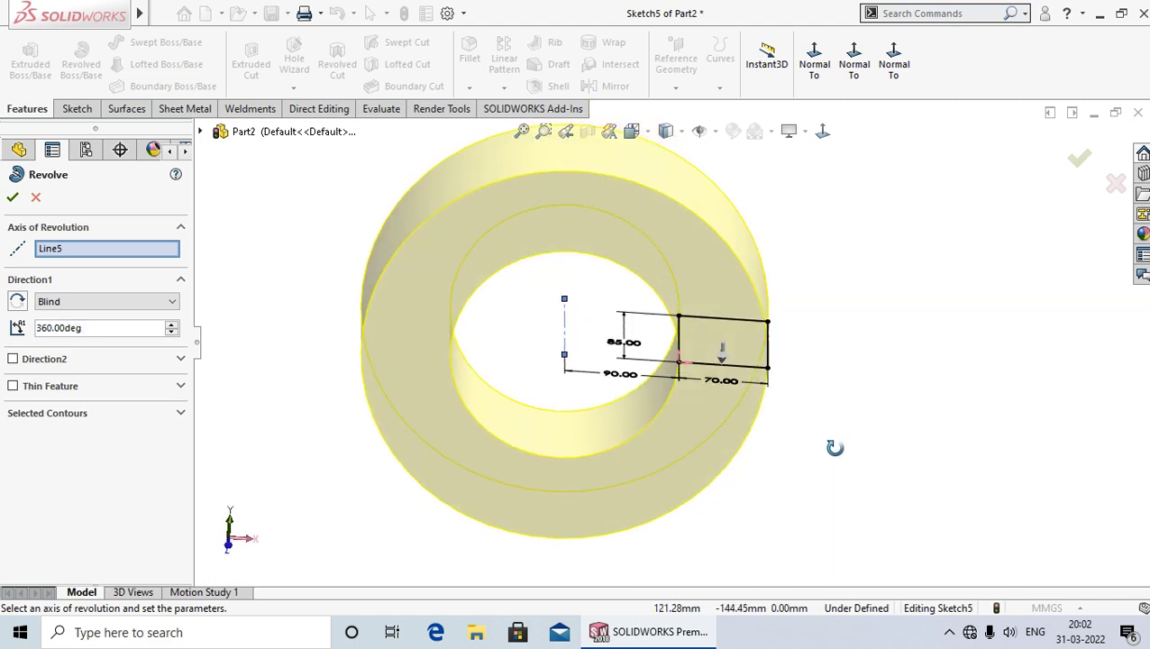
pyautogui.doubleClick(112, 330)
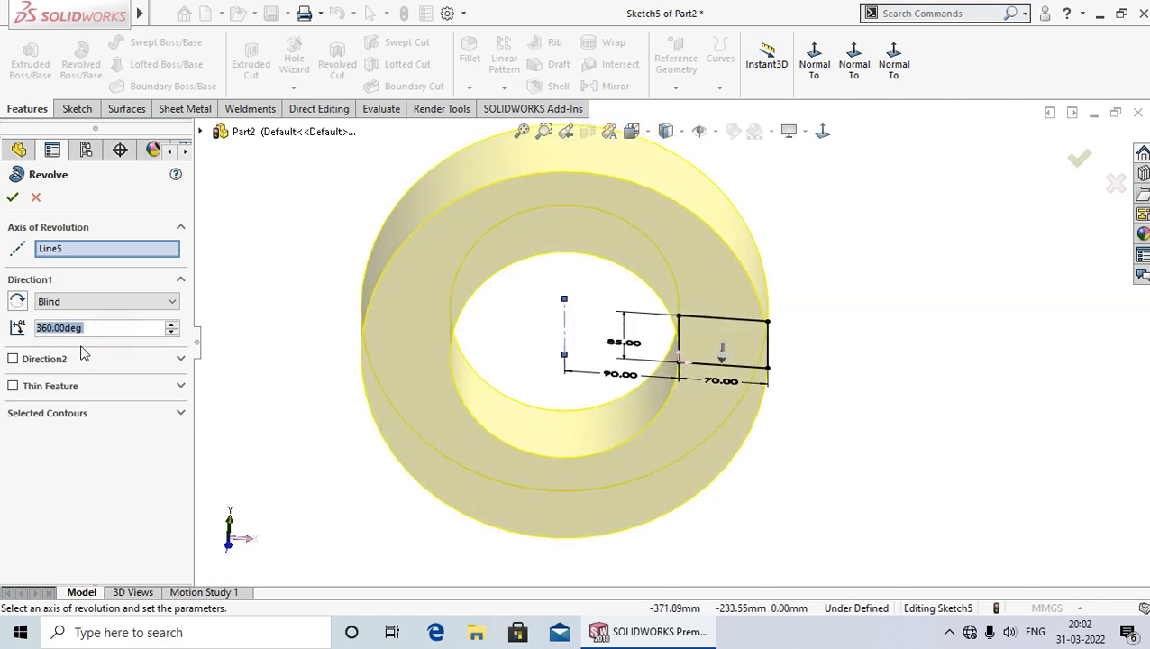
pyautogui.write('315')
pyautogui.press('Return')
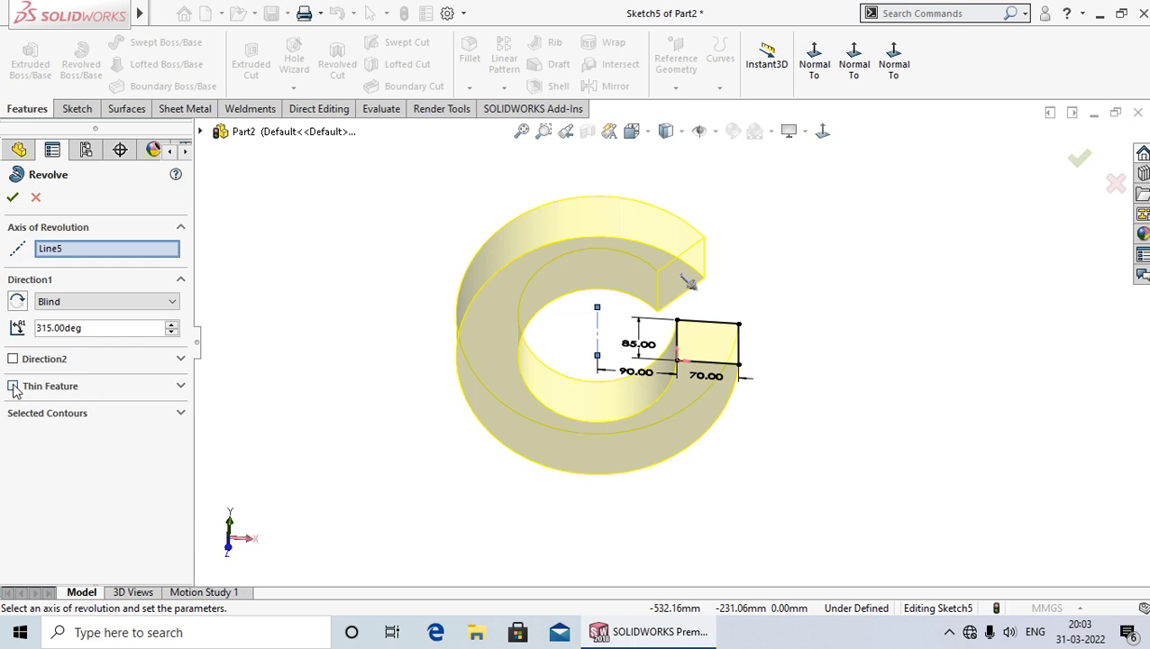
# - Make the 315° revolve a 15 mm thin feature, reverse it, then set it to Mid-Plane
pyautogui.click(14, 387)
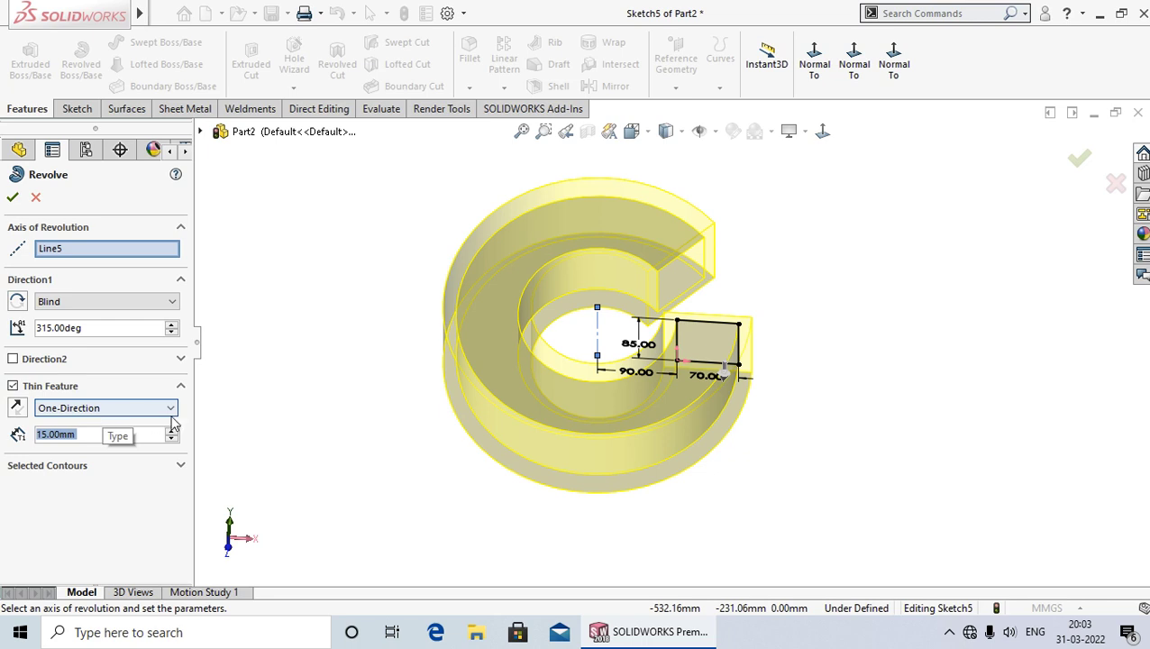
pyautogui.click(109, 410)
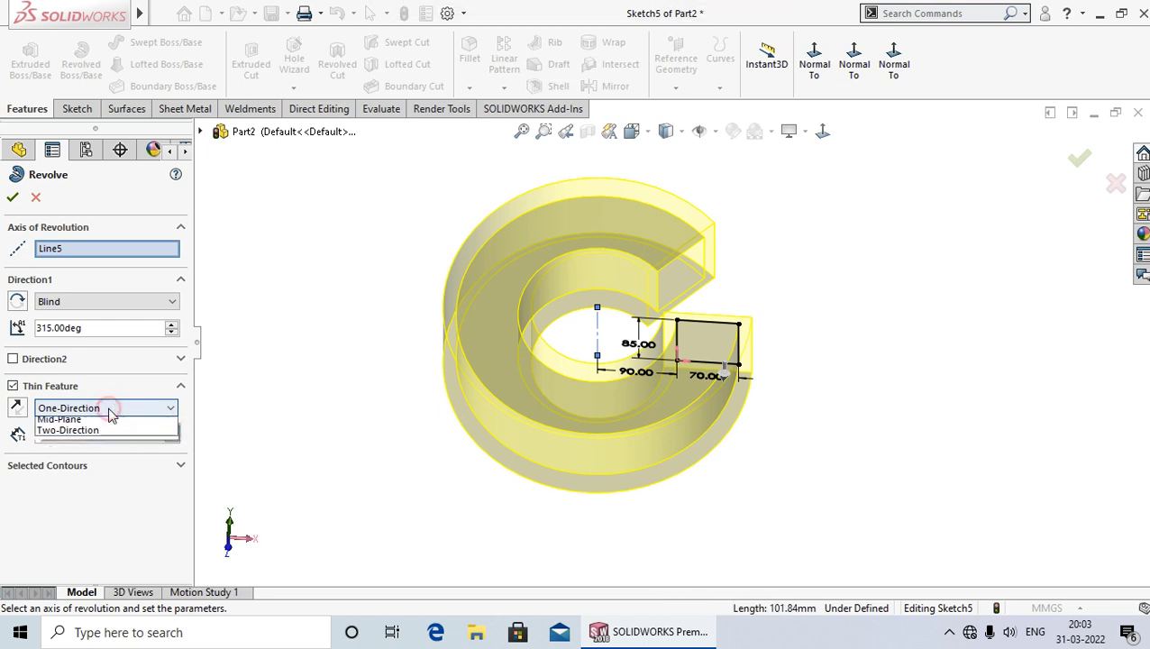
pyautogui.click(108, 410)
pyautogui.scroll(-2, 741, 358)
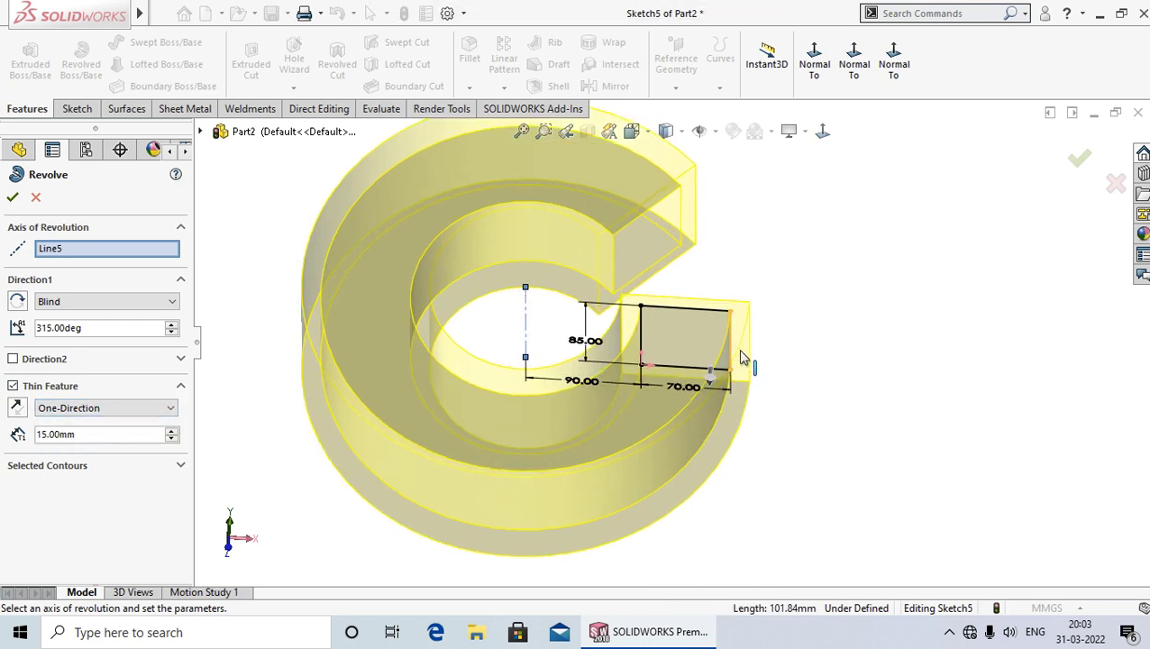
pyautogui.click(16, 409)
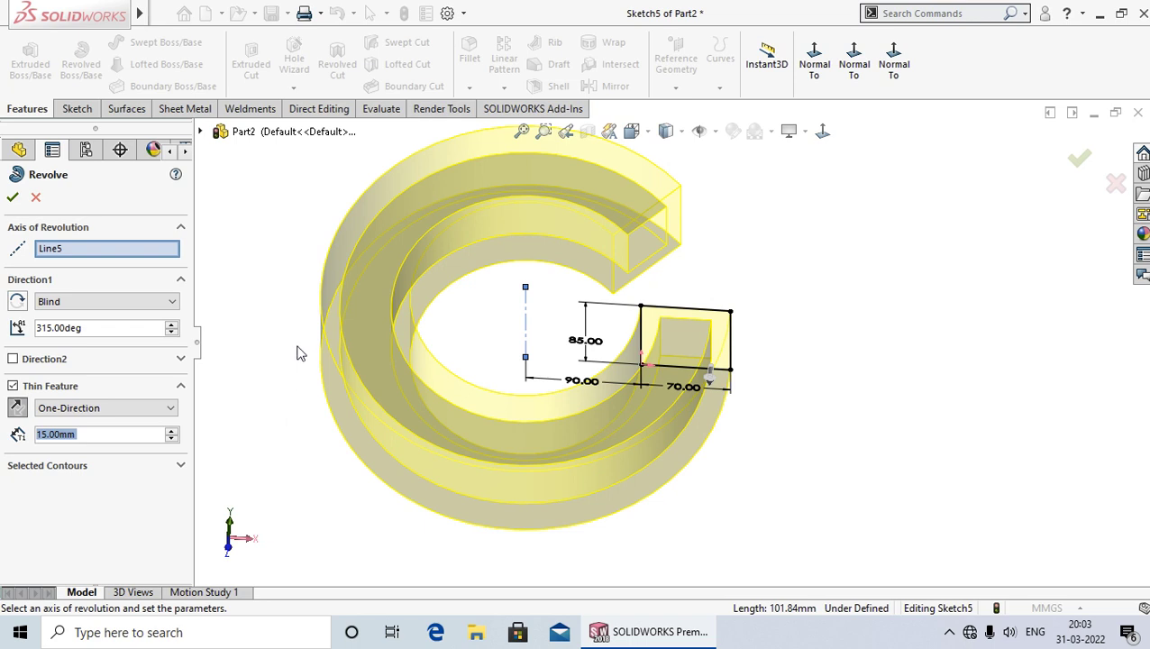
pyautogui.click(148, 408)
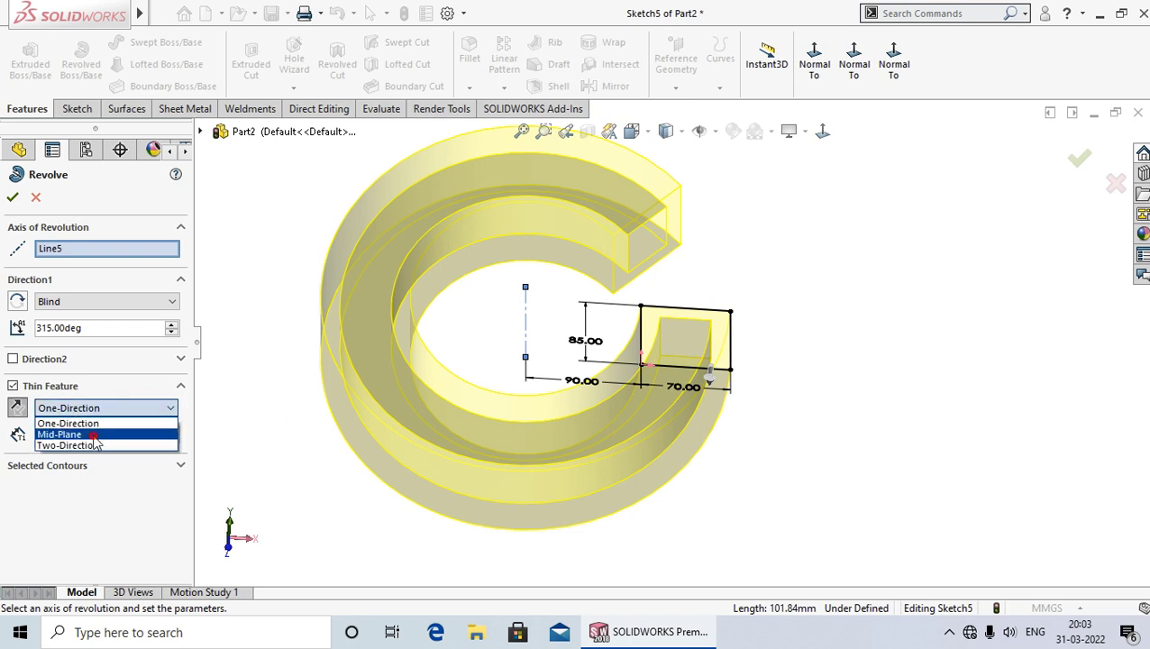
pyautogui.click(66, 435)
pyautogui.scroll(-2, 668, 347)
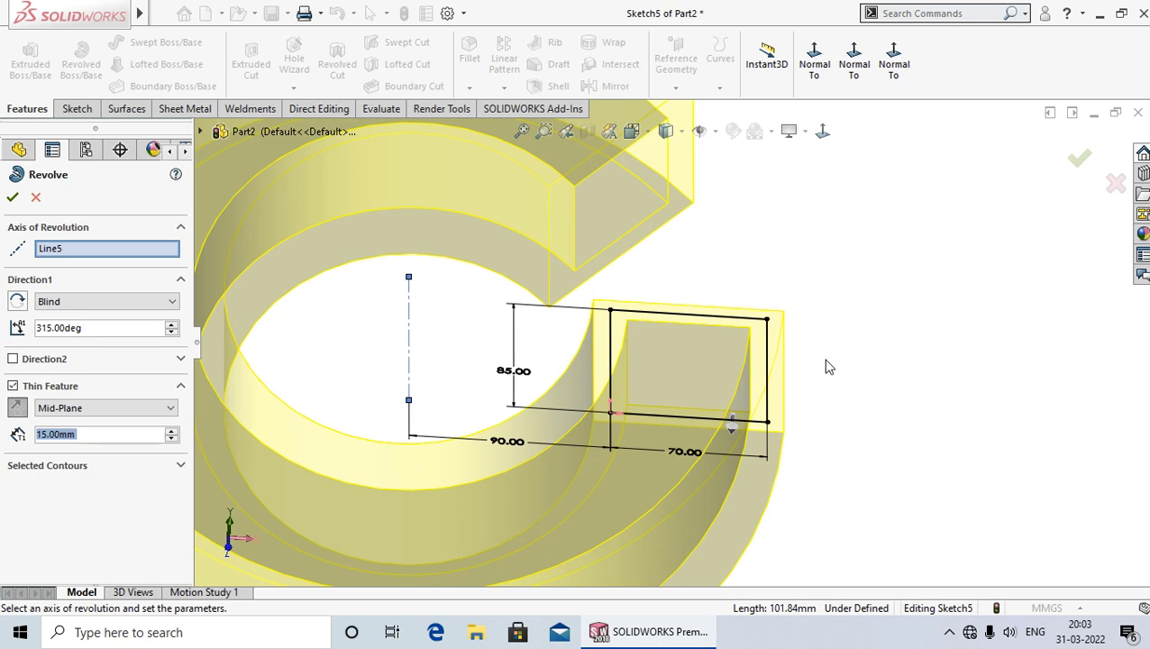
pyautogui.scroll(3, 829, 367)
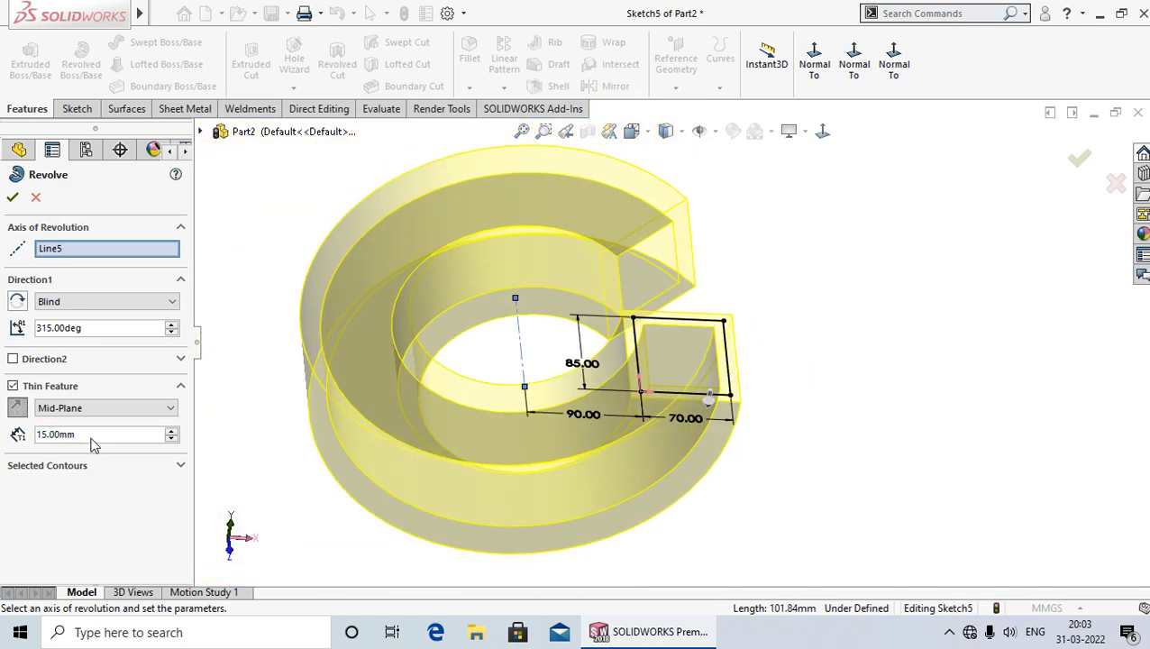
# - Accept the 315° thin revolve so it becomes the Revolve-Thin4 feature
pyautogui.click(13, 197)
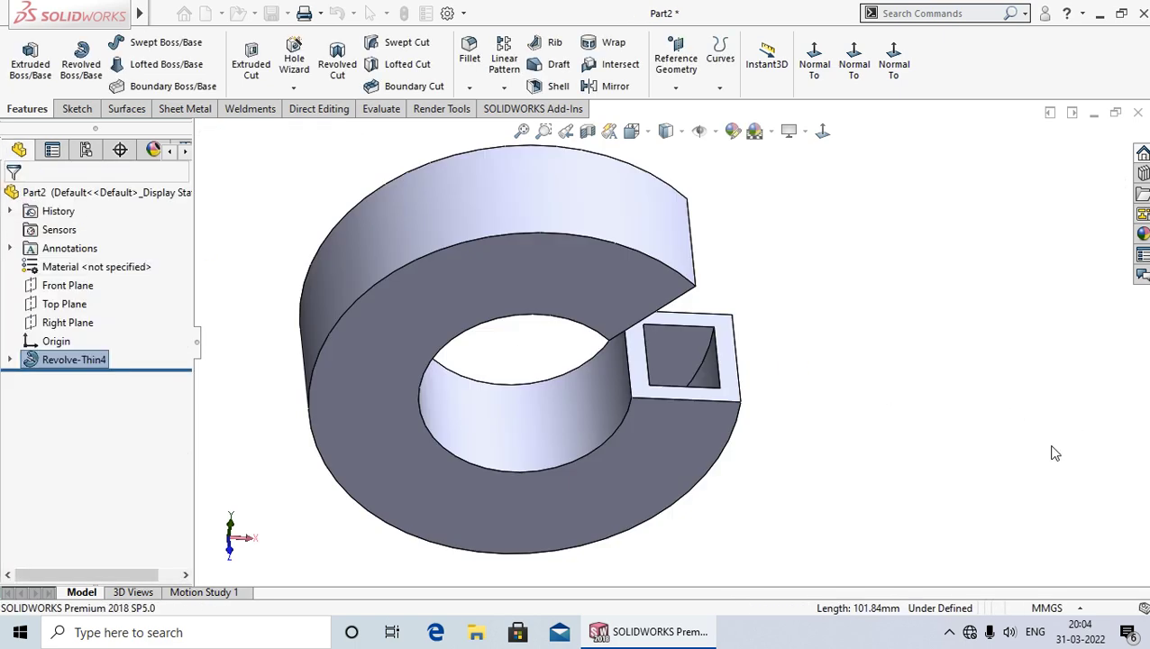
pyautogui.scroll(-3, 708, 386)
pyautogui.scroll(3, 758, 360)
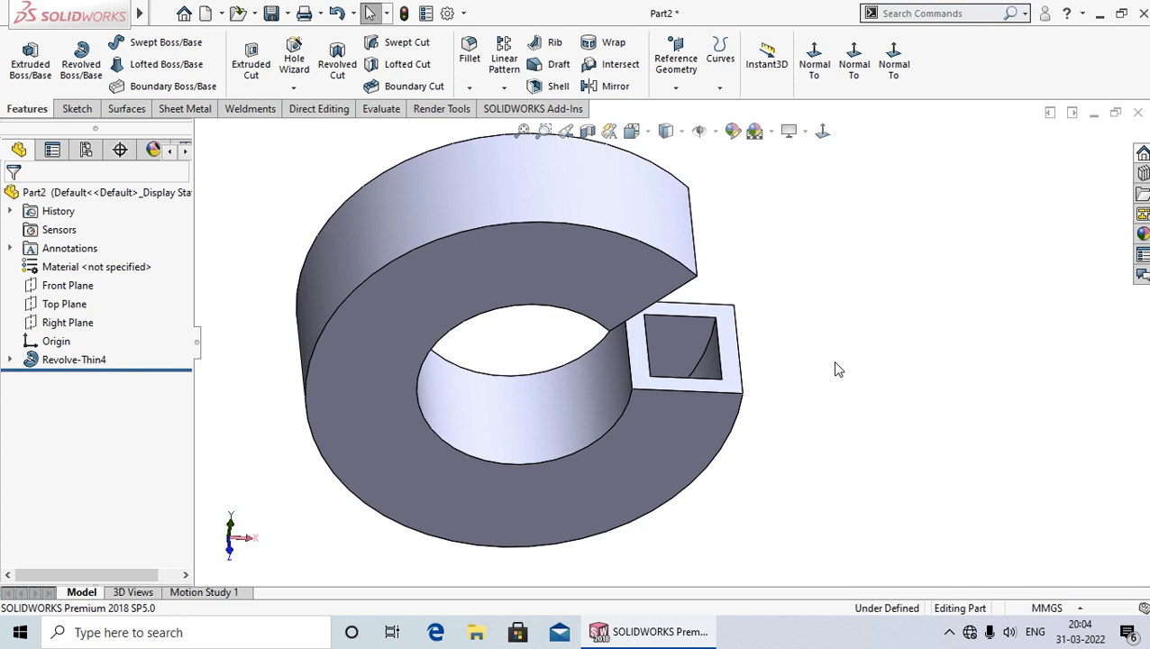
# - Undo the Revolve-Thin4 feature to return to the sketch
pyautogui.press('f')
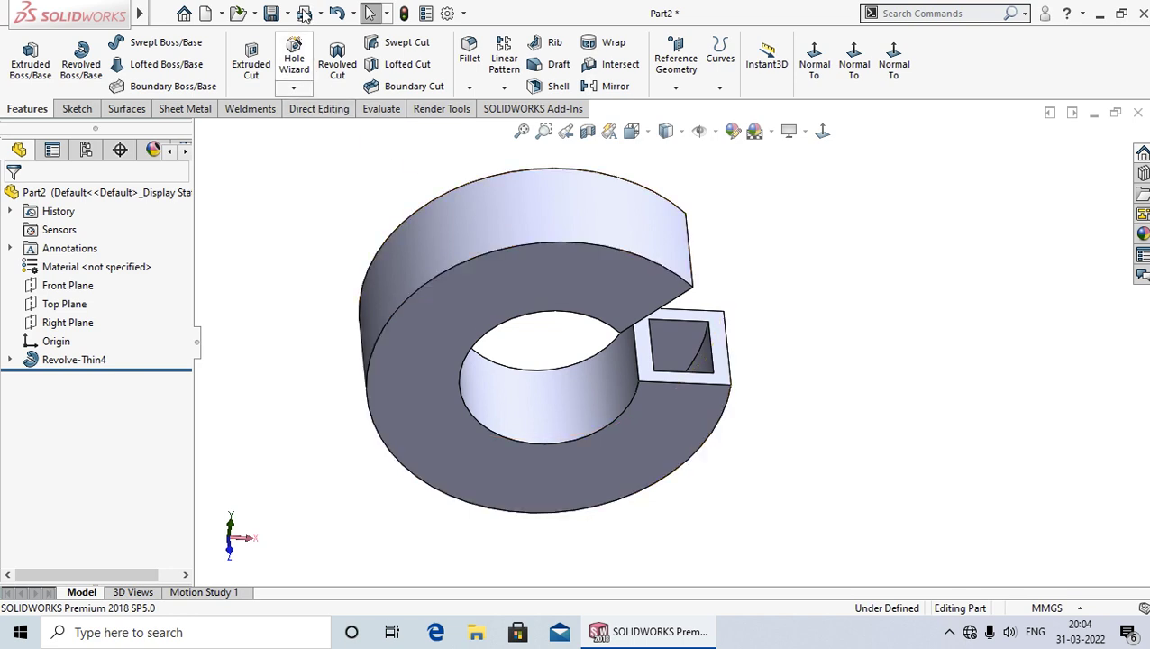
pyautogui.click(337, 12)
pyautogui.click(343, 222)
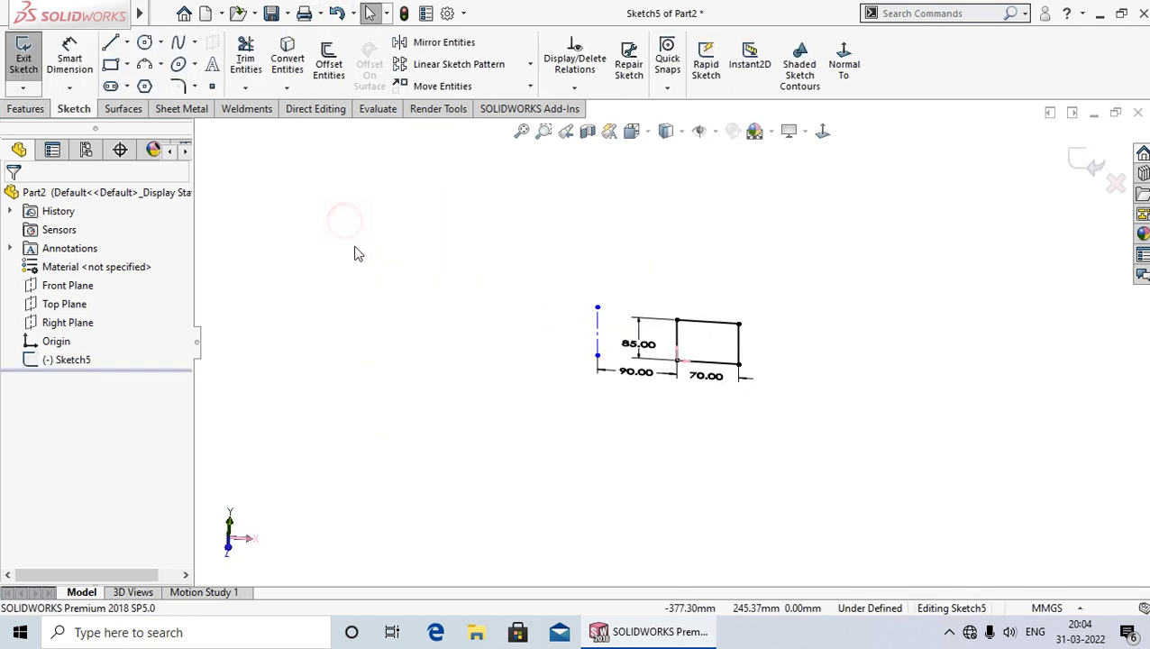
# - Start a new 315° revolve as a thin feature with two-direction walls
pyautogui.click(26, 108)
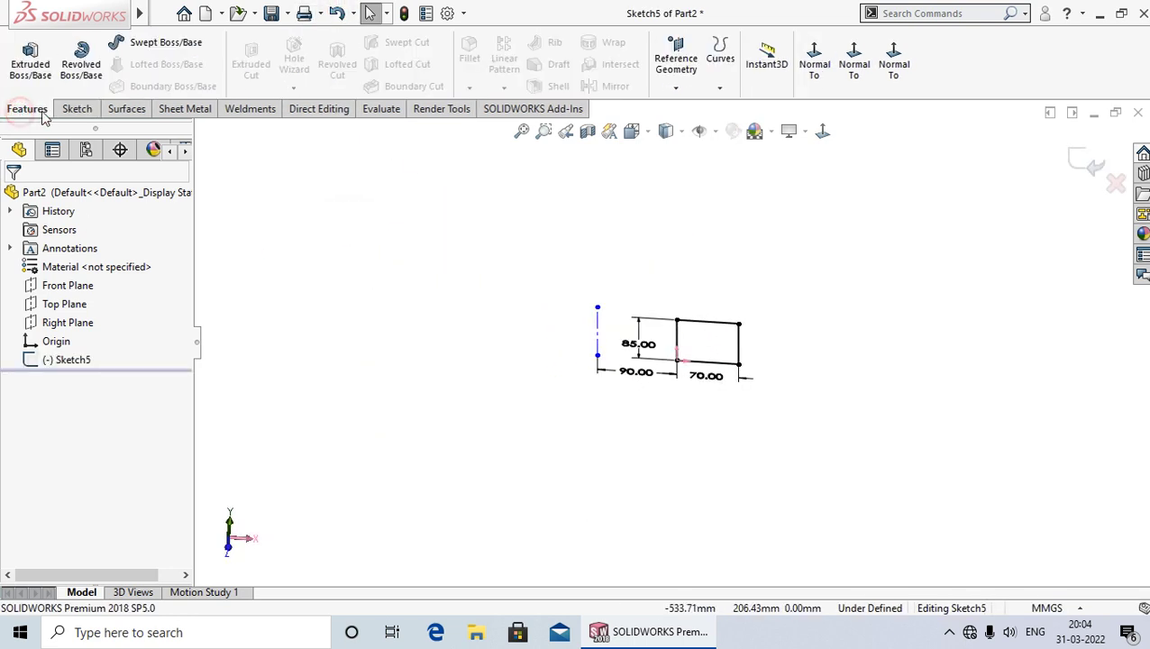
pyautogui.click(81, 63)
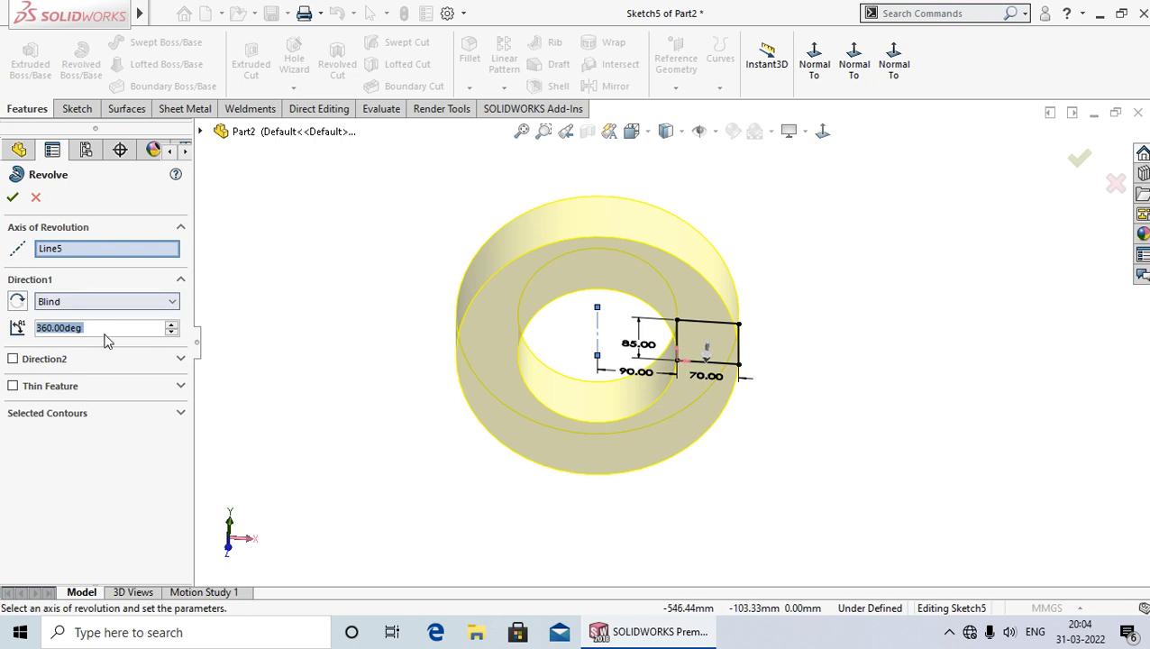
pyautogui.write('3')
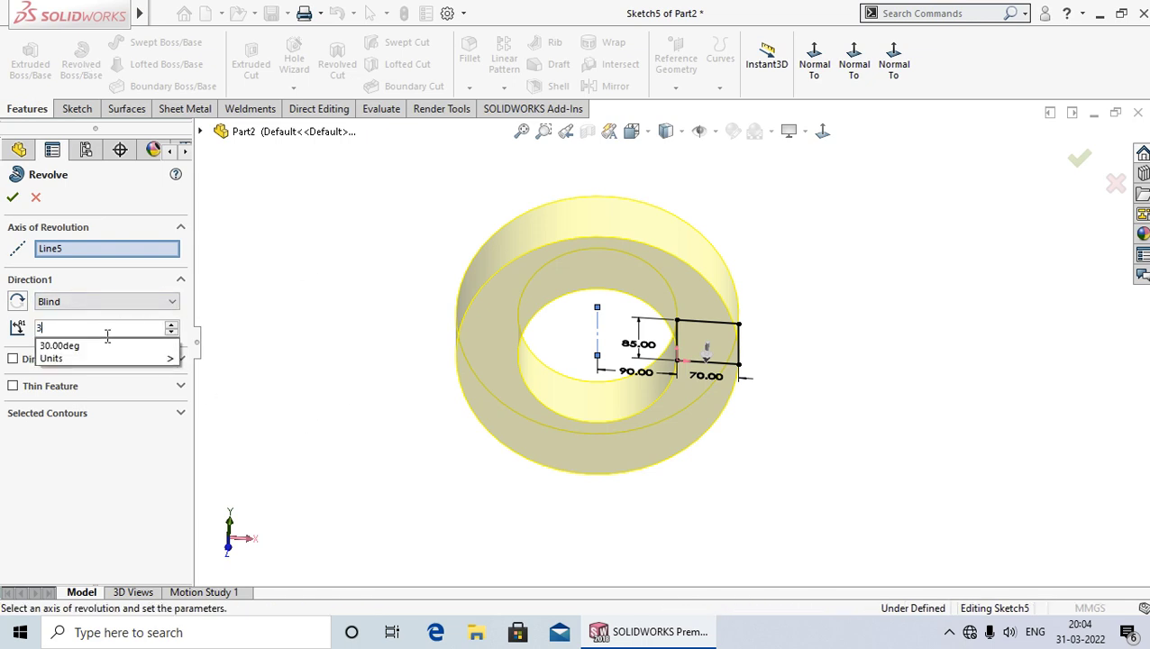
pyautogui.write('15')
pyautogui.press('Return')
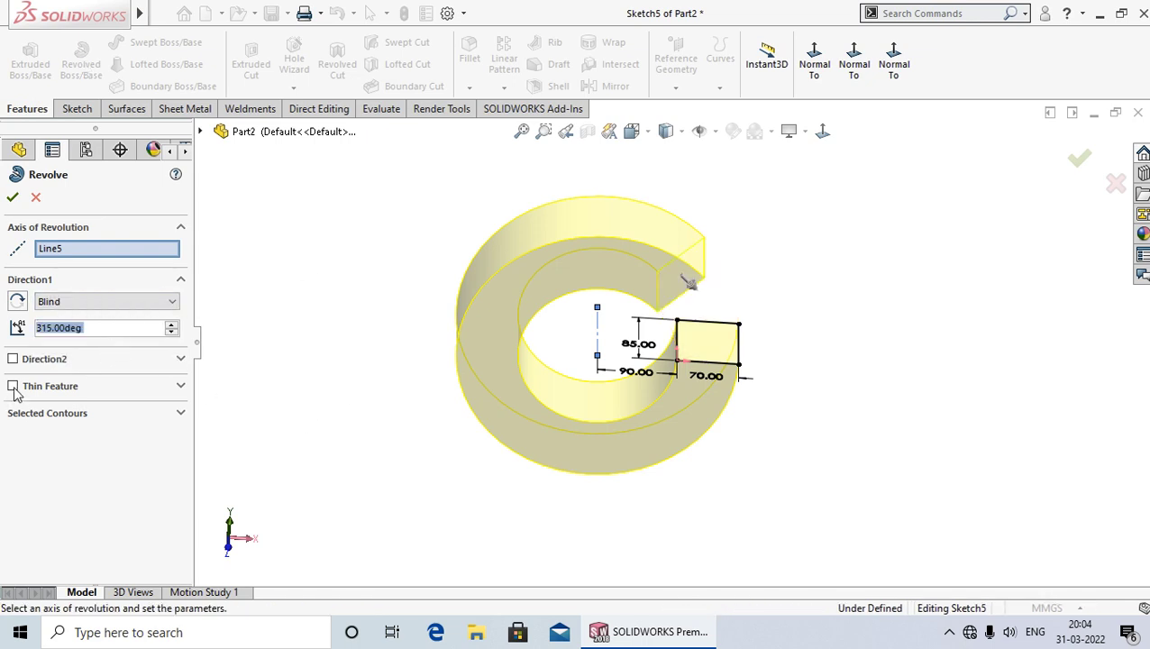
pyautogui.click(14, 386)
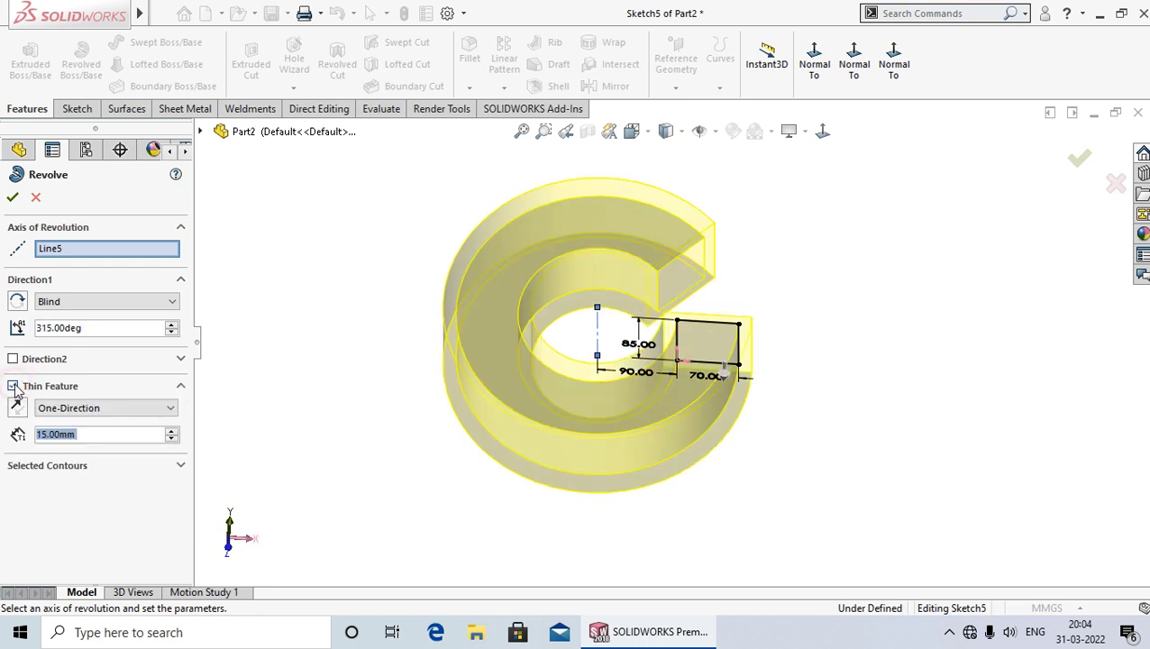
pyautogui.click(105, 407)
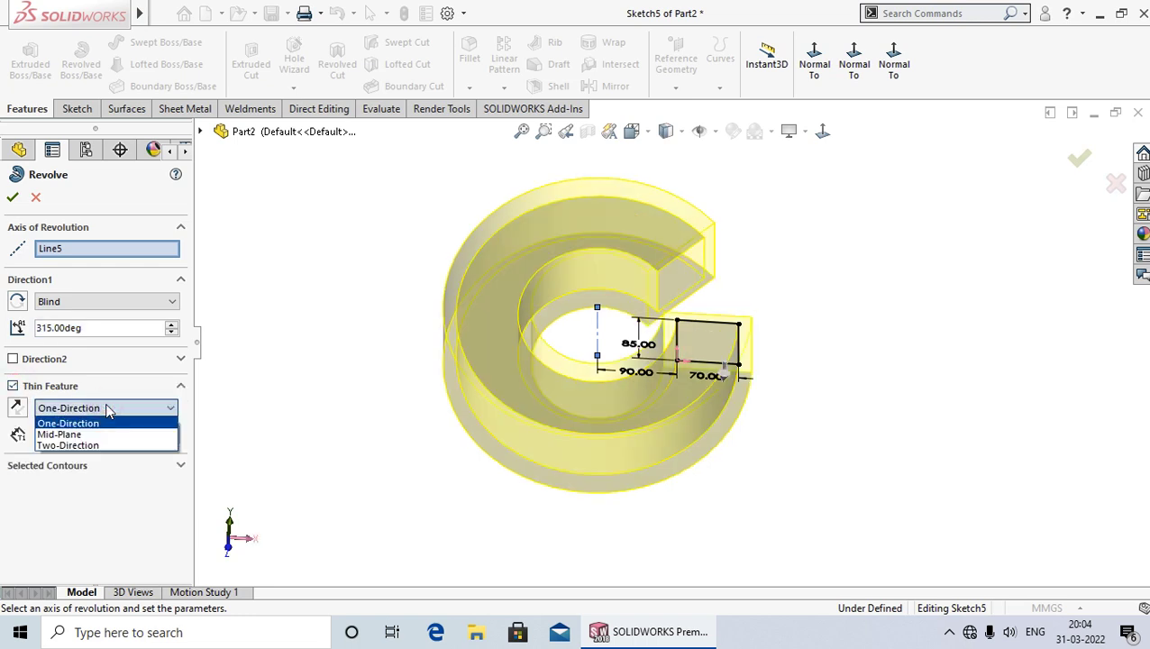
pyautogui.click(95, 444)
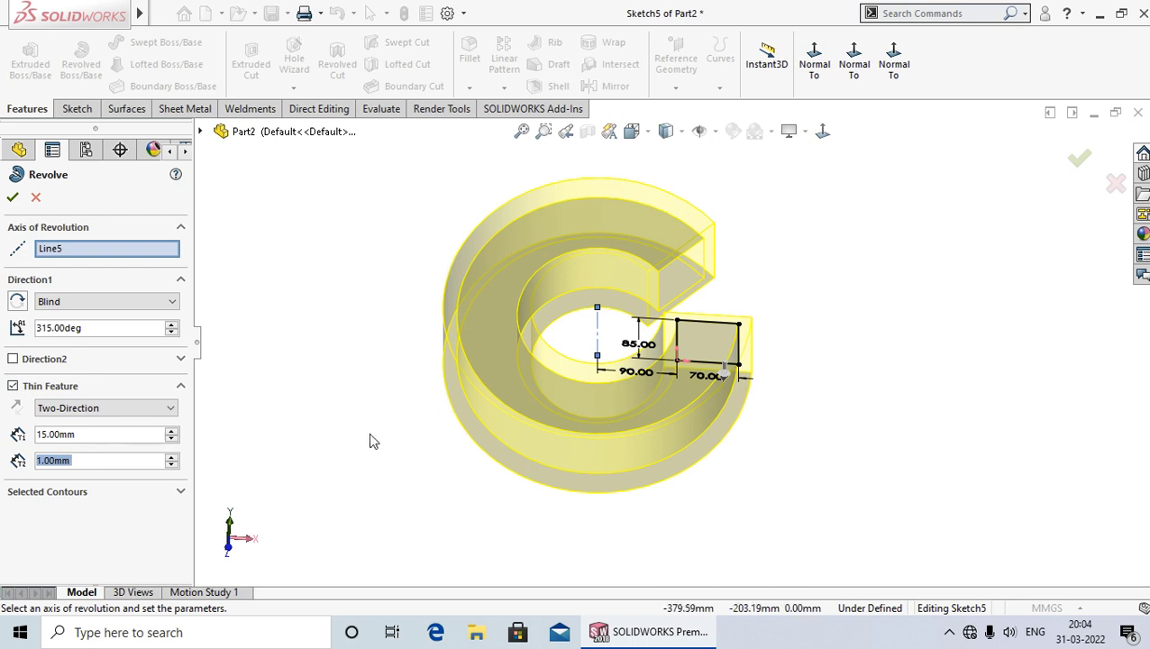
# - Set the wall thicknesses to 12 mm and 13 mm and accept the revolve
pyautogui.scroll(-3, 783, 419)
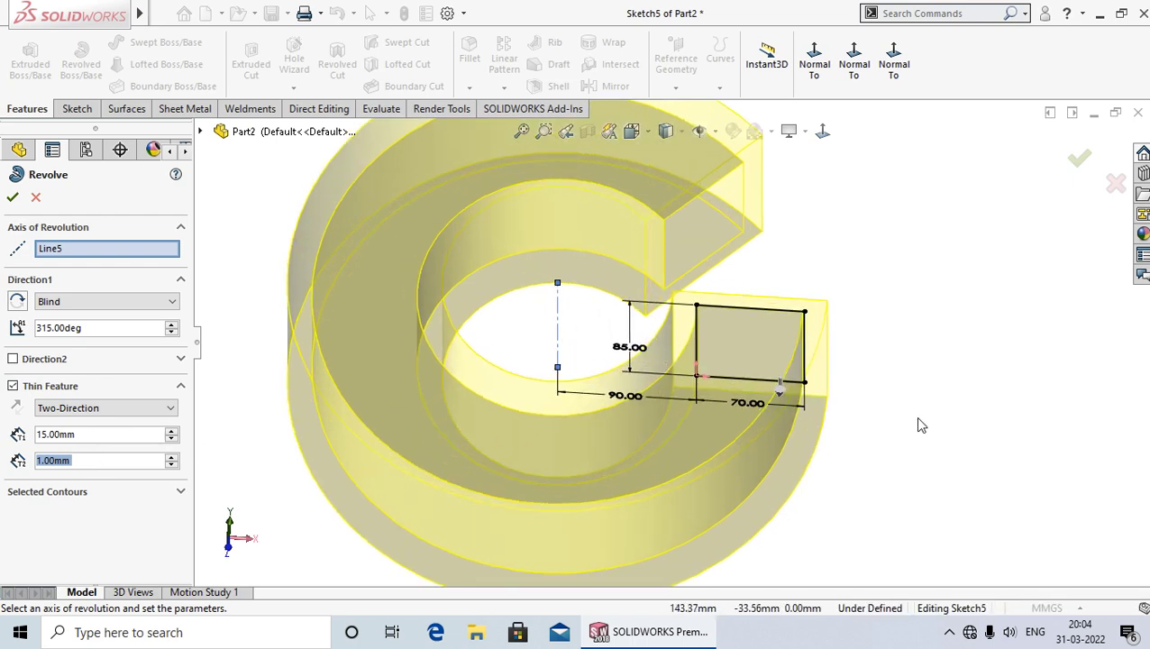
pyautogui.click(100, 436)
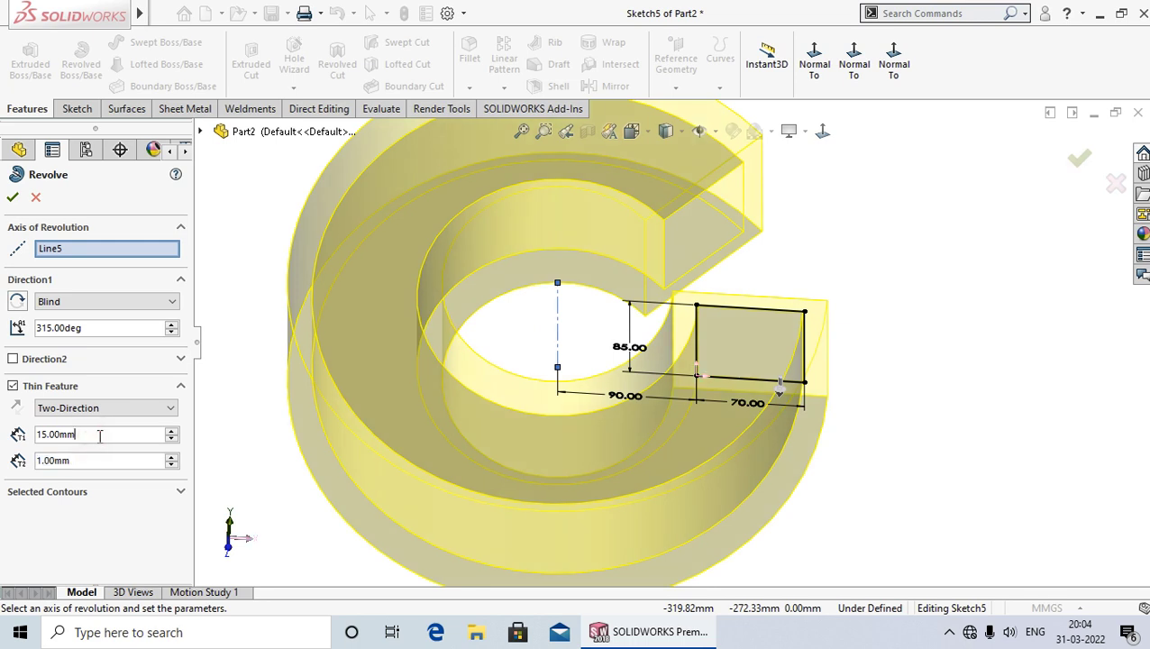
pyautogui.moveTo(100, 435); pyautogui.dragTo(26, 435)
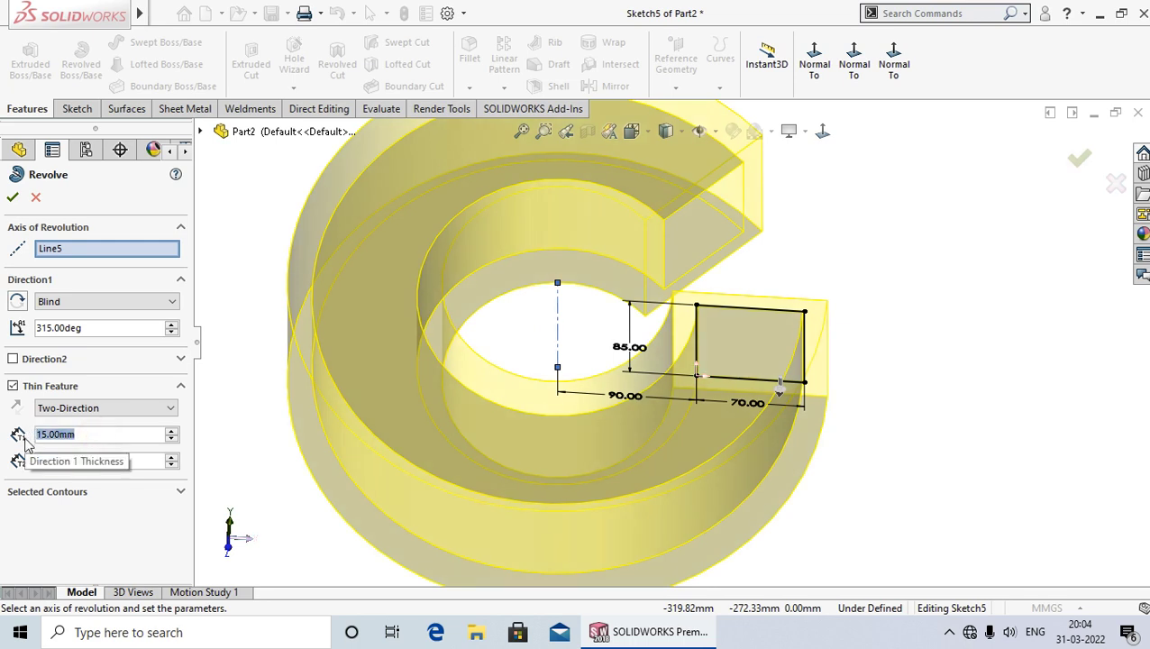
pyautogui.write('12')
pyautogui.press('Return')
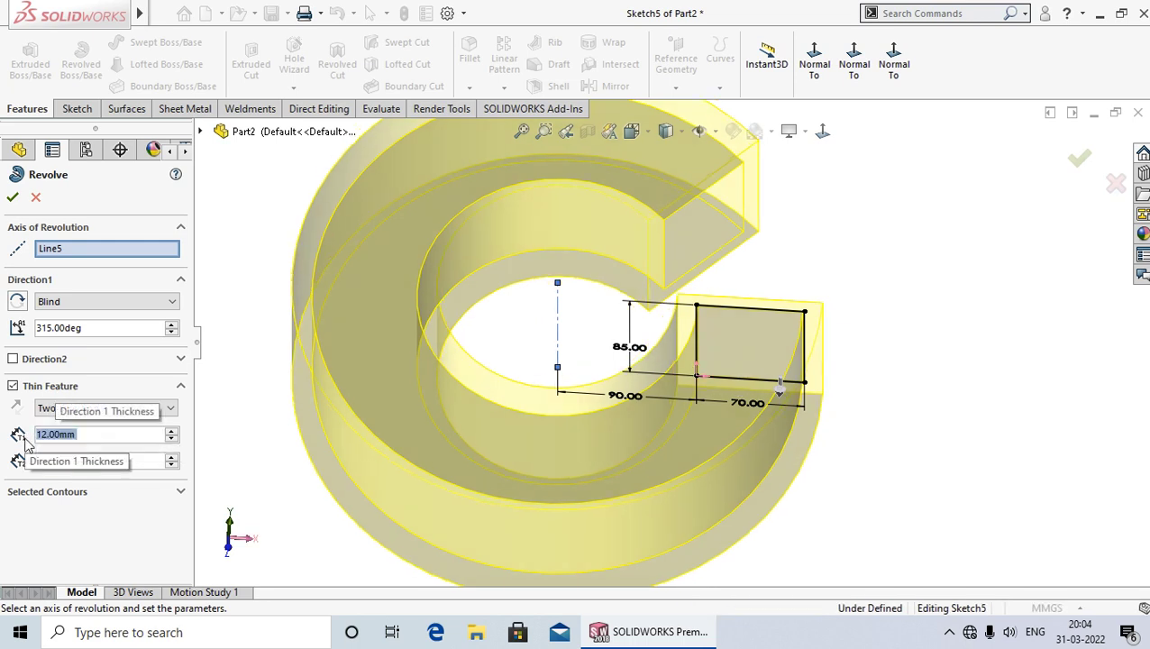
pyautogui.moveTo(87, 460); pyautogui.dragTo(30, 469)
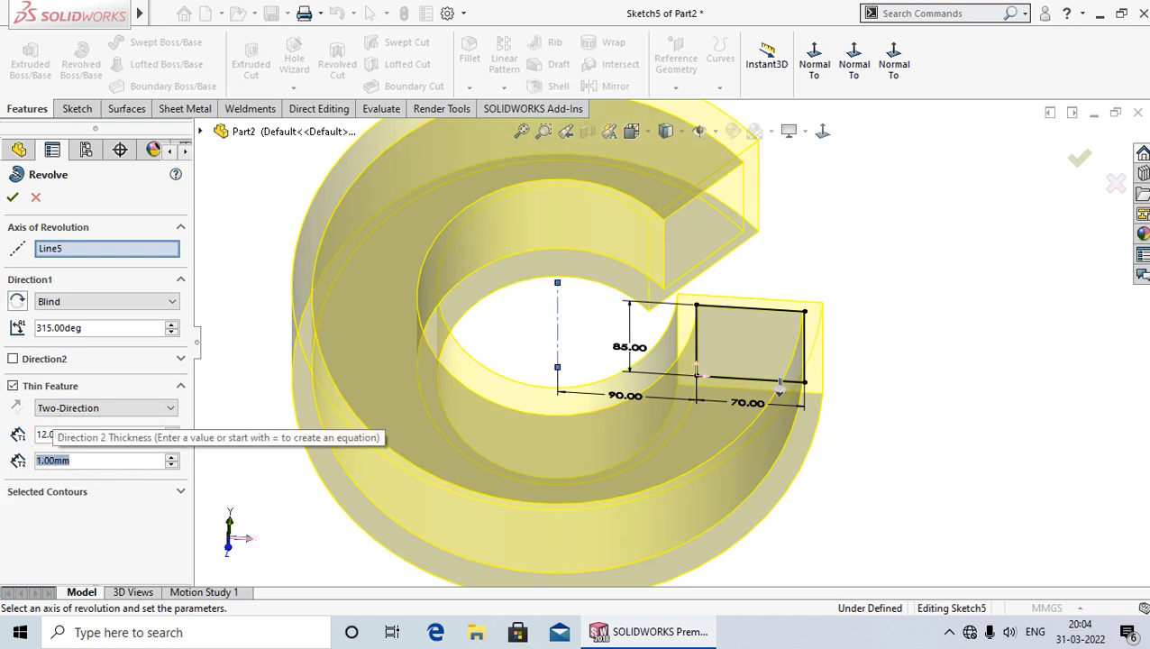
pyautogui.write('13')
pyautogui.press('Return')
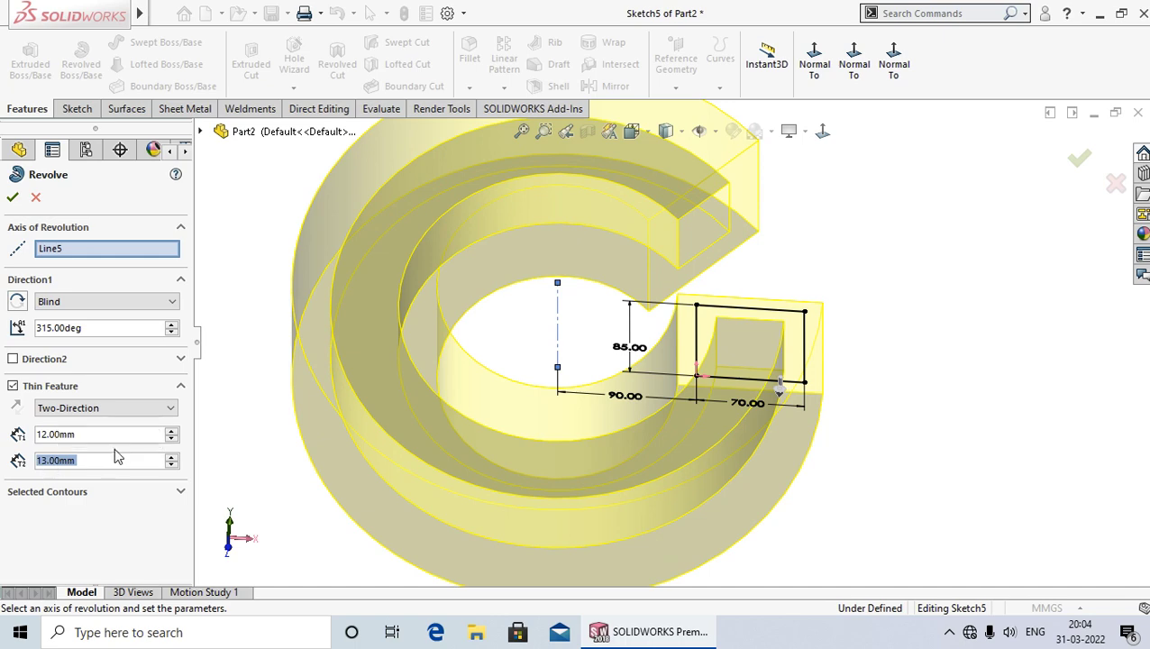
pyautogui.click(12, 200)
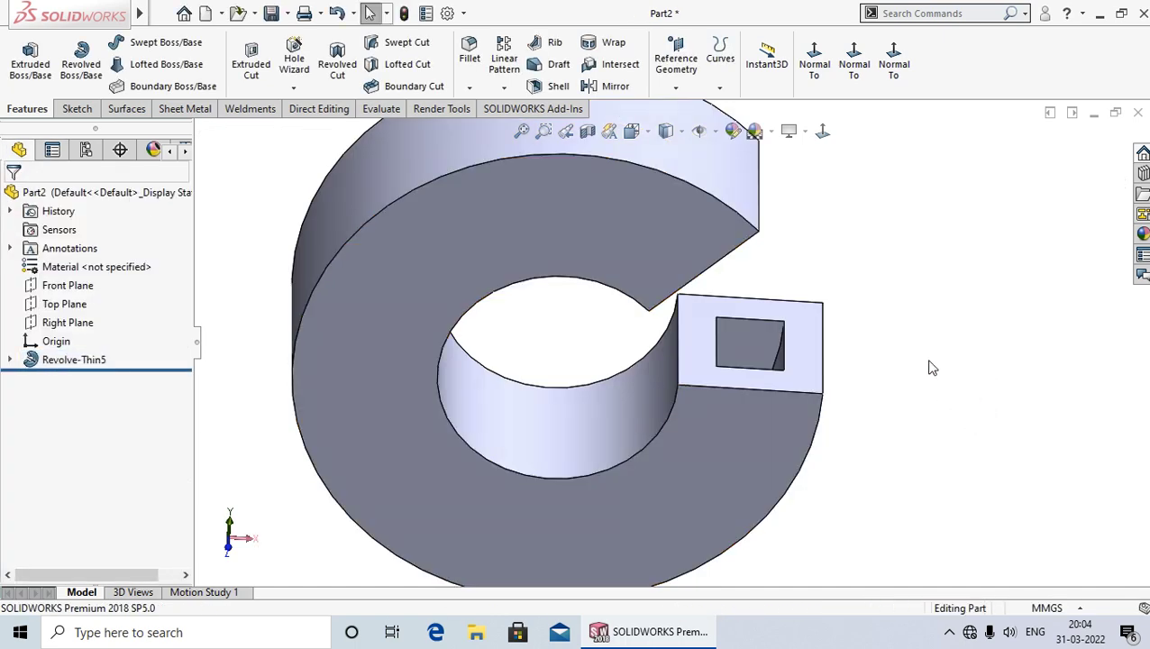
pyautogui.moveTo(932, 368); pyautogui.dragTo(901, 434, button='middle')
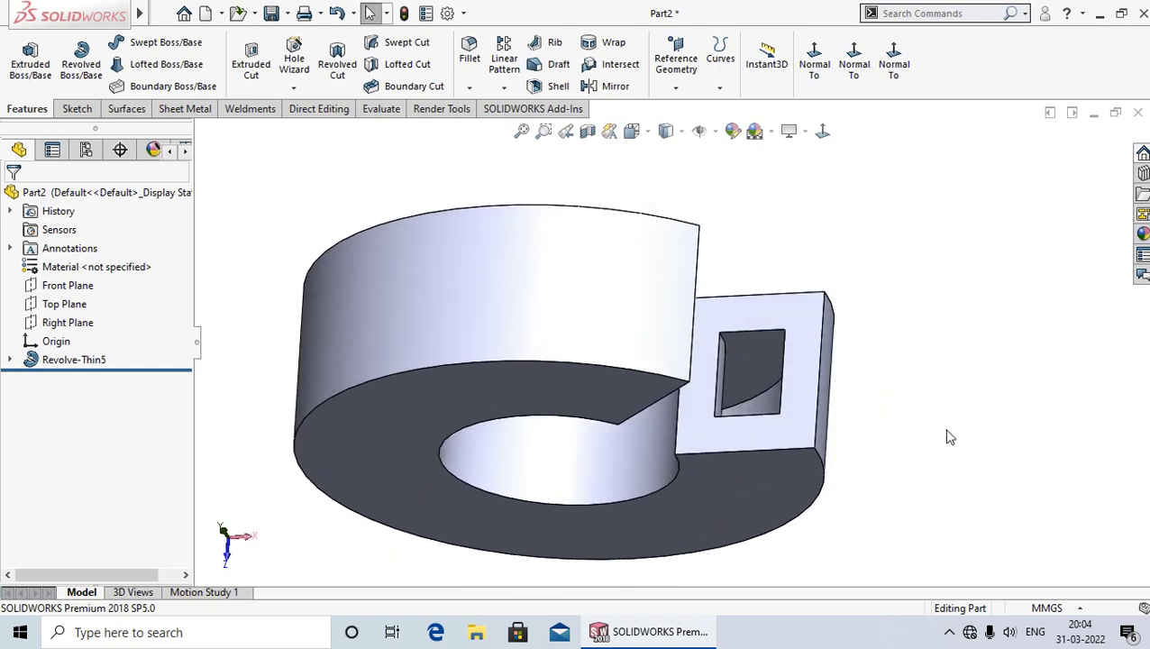
pyautogui.moveTo(956, 449)
pyautogui.mouseDown(button='middle')
pyautogui.moveTo(939, 526)
pyautogui.moveTo(948, 545)
pyautogui.moveTo(965, 538)
pyautogui.mouseUp(button='middle')
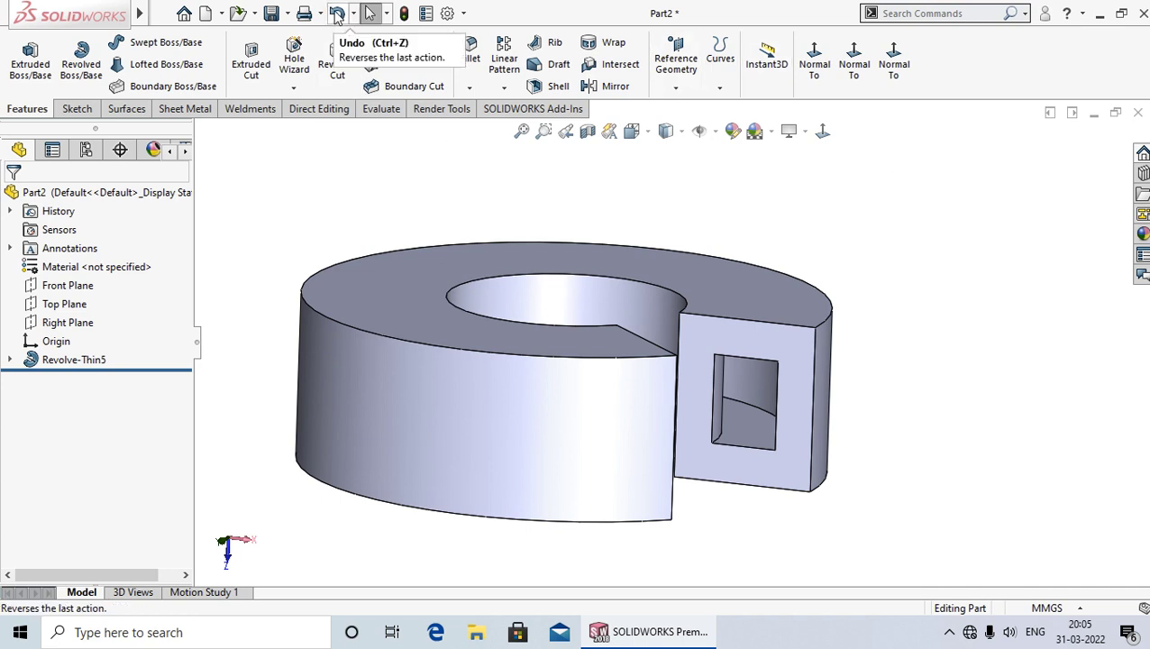
# - Undo Revolve-Thin5 and draw a circle to the right of the rectangle in Sketch5
pyautogui.click(337, 13)
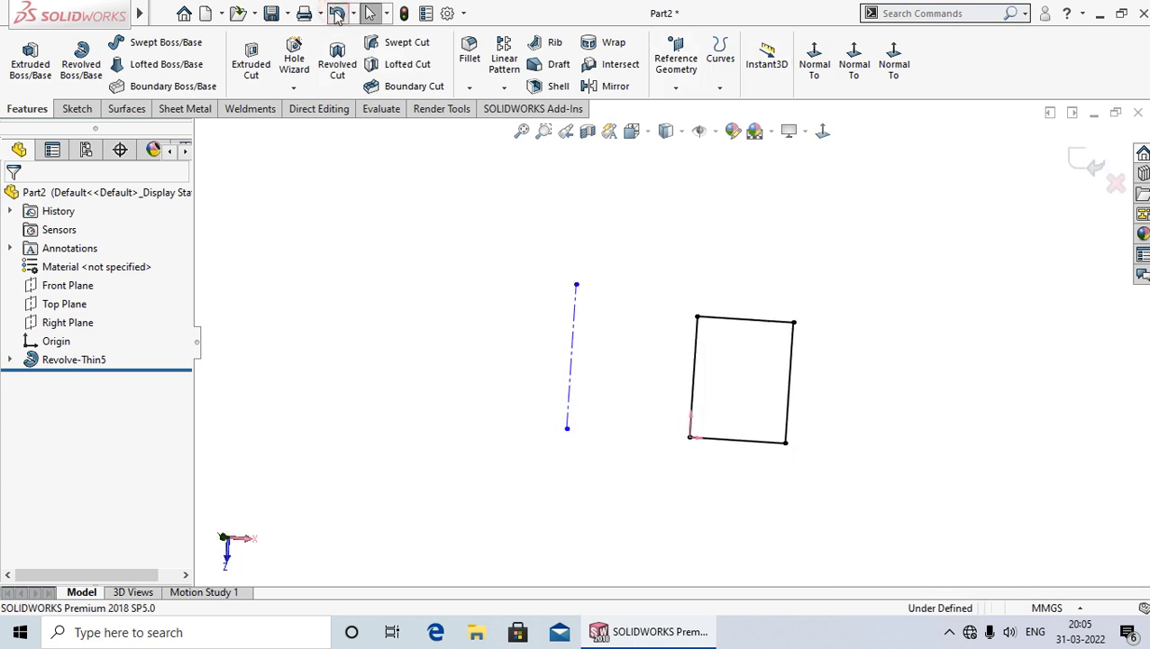
pyautogui.click(822, 132)
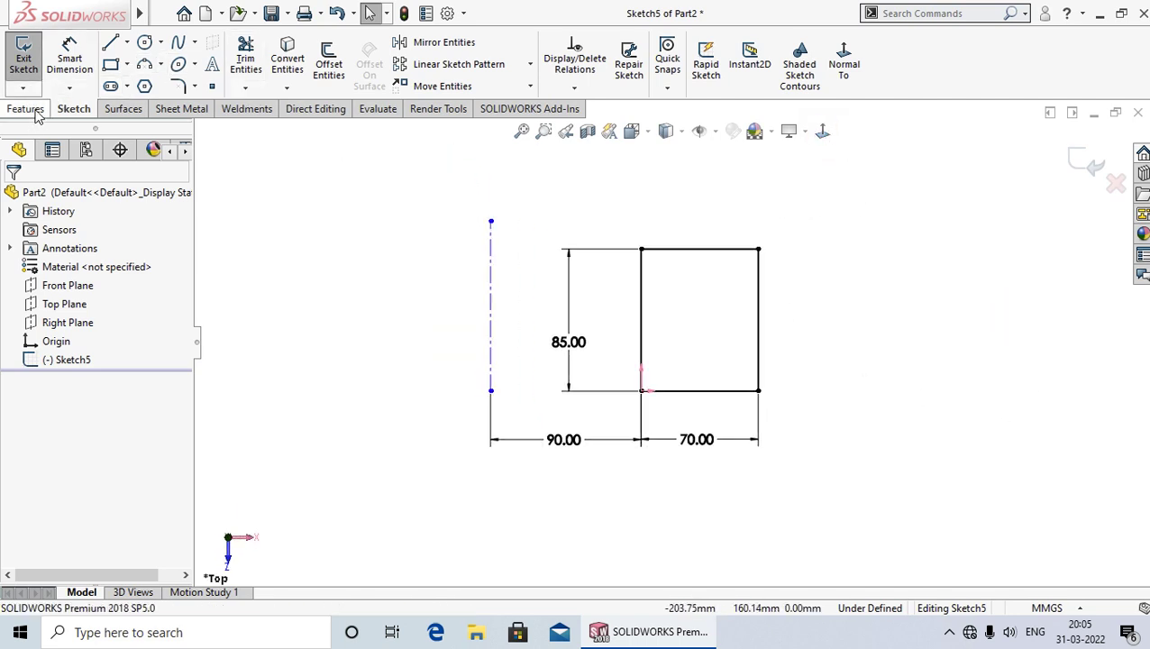
pyautogui.click(144, 42)
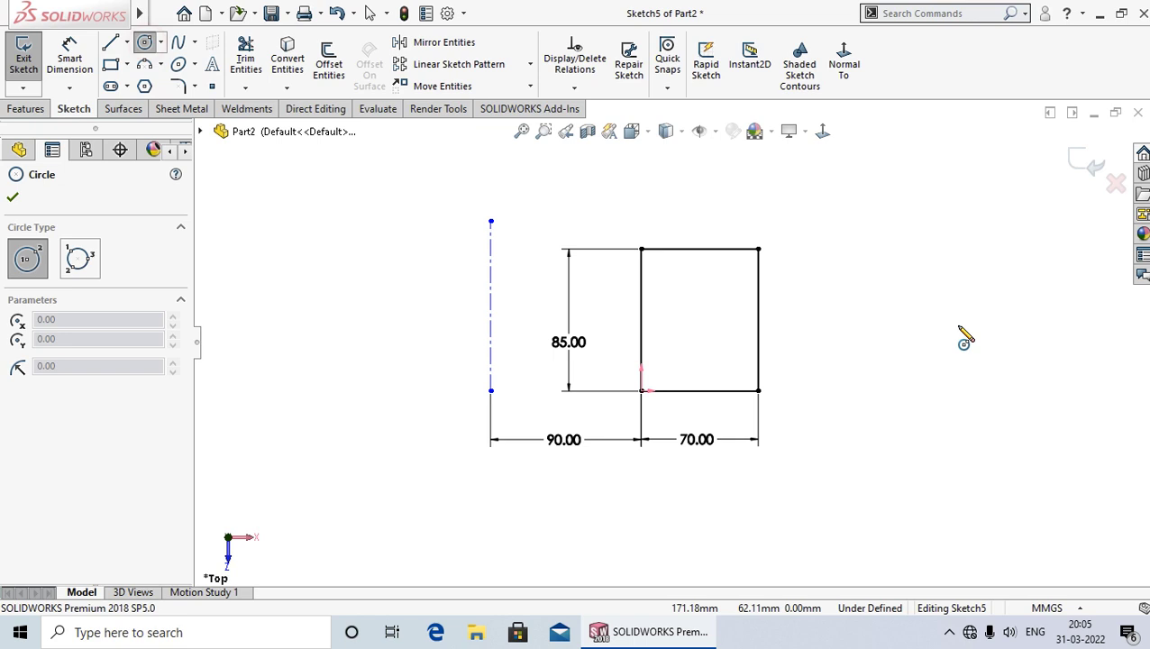
pyautogui.click(1021, 335)
pyautogui.click(1006, 255)
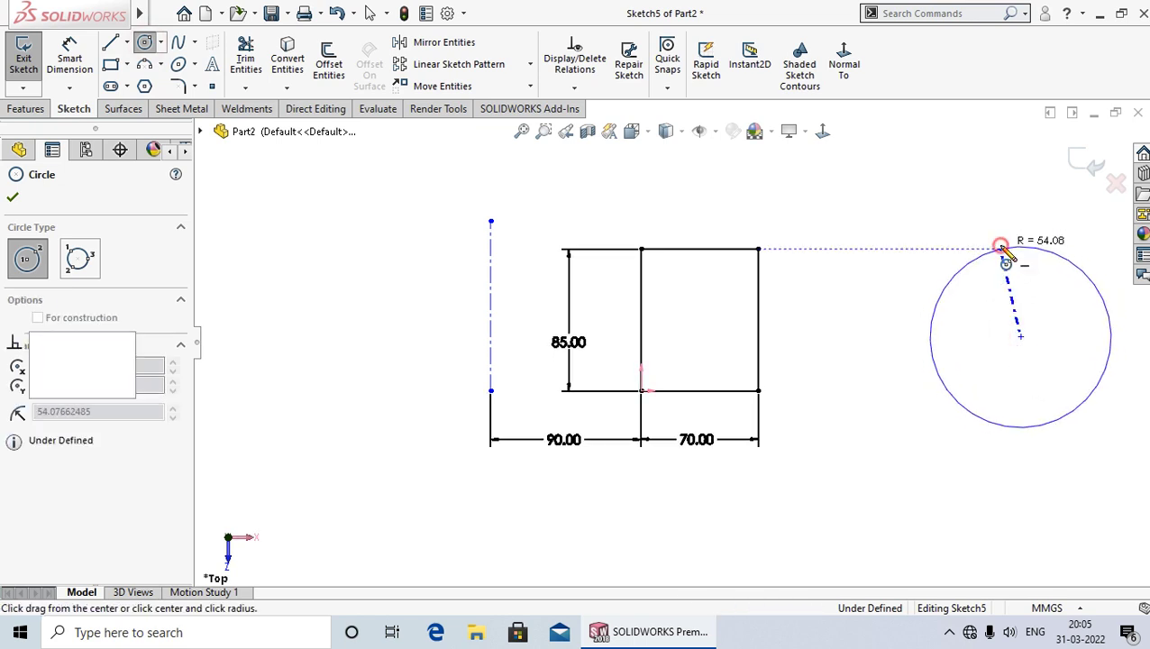
# - End circle drawing and exit Sketch5
pyautogui.rightClick(1027, 257)
pyautogui.click(1027, 259)
pyautogui.scroll(3, 962, 343)
pyautogui.scroll(-1, 962, 343)
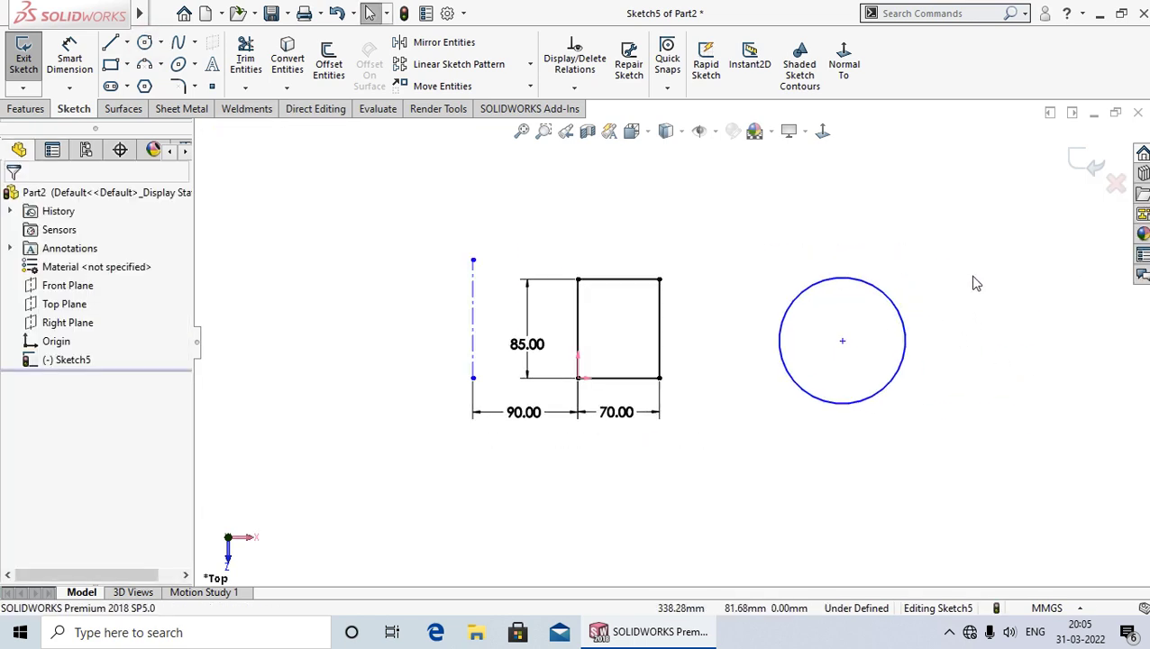
pyautogui.click(1079, 162)
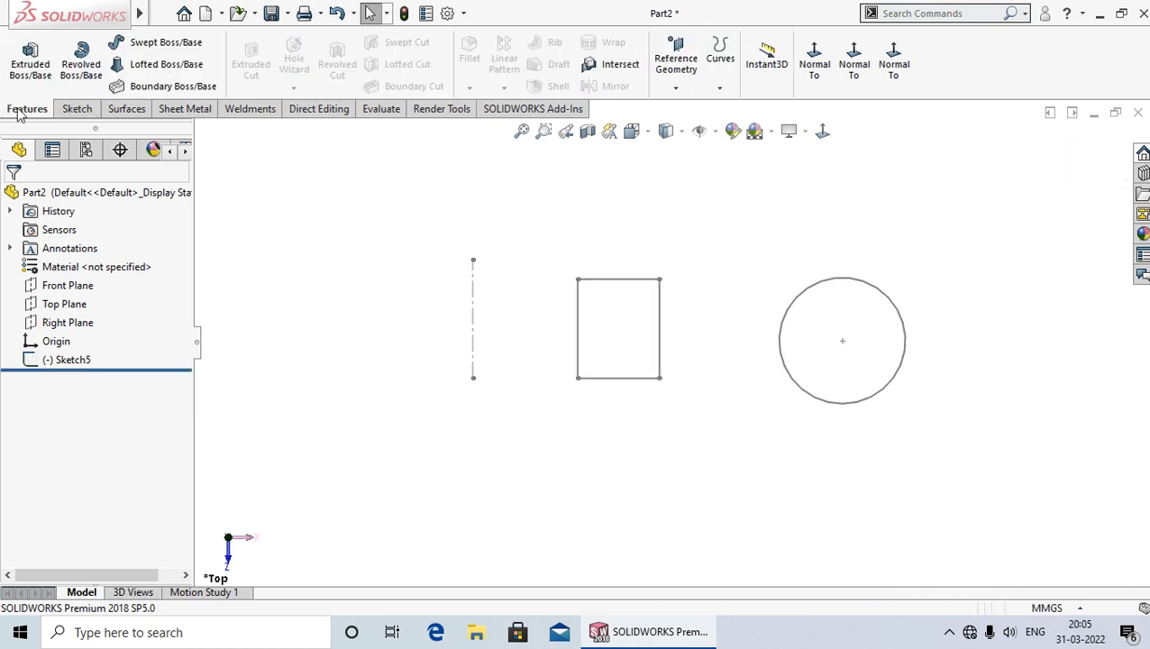
# - Revolve only Sketch5's rectangle region 360° via Selected Contours, creating Revolve7
pyautogui.click(80, 63)
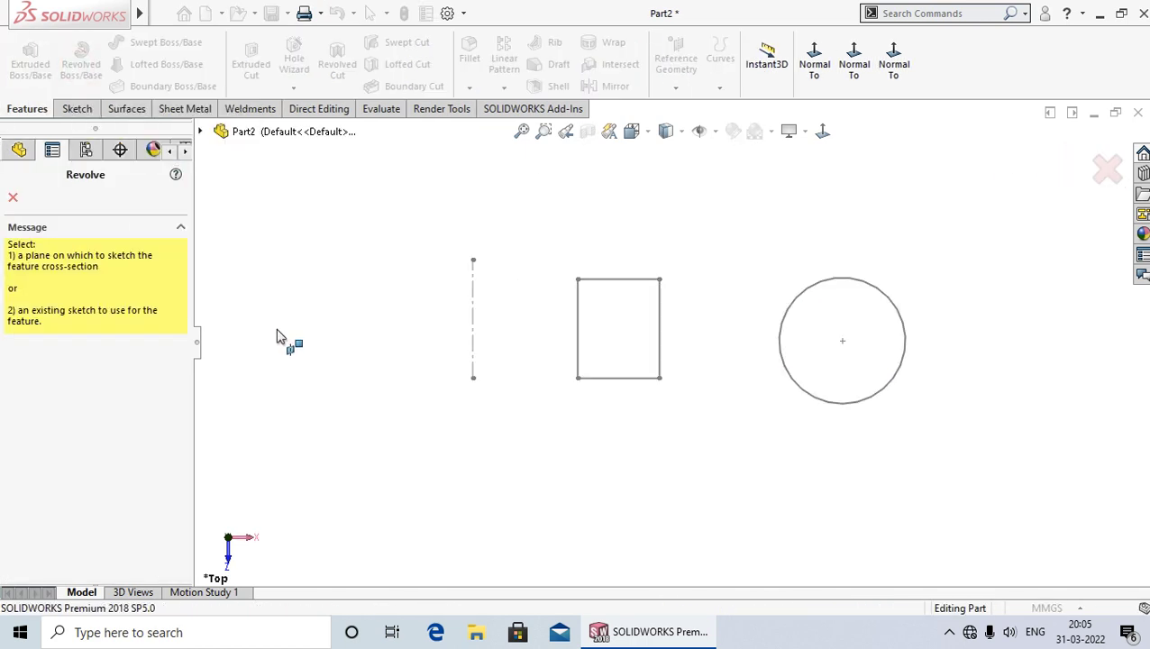
pyautogui.click(476, 315)
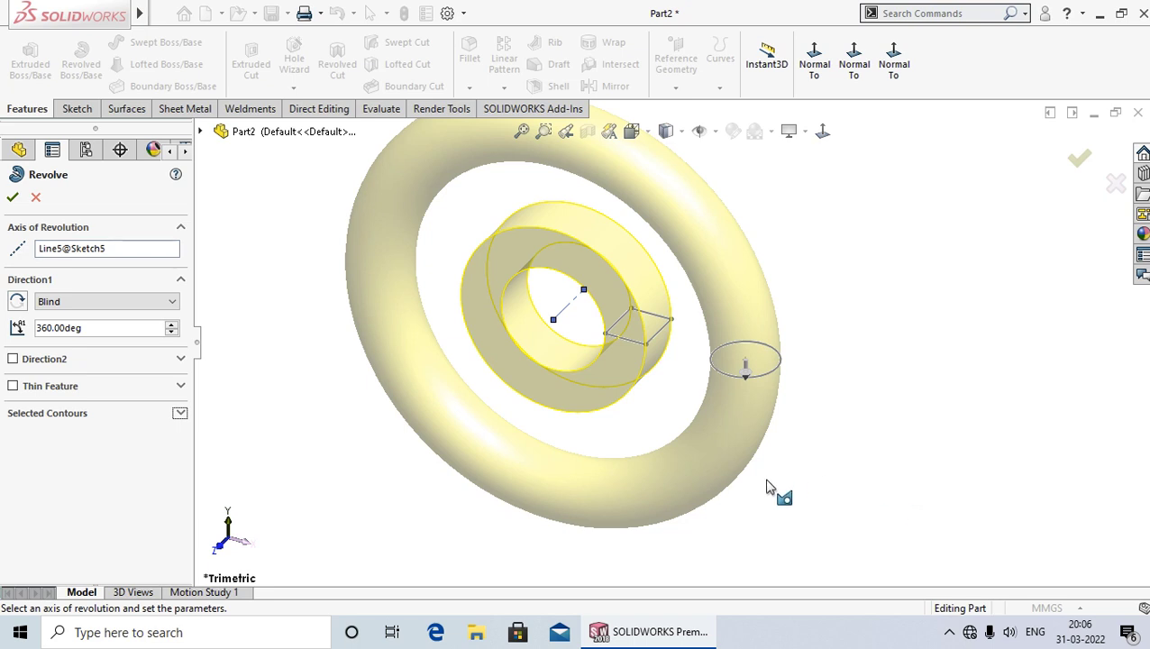
pyautogui.click(75, 416)
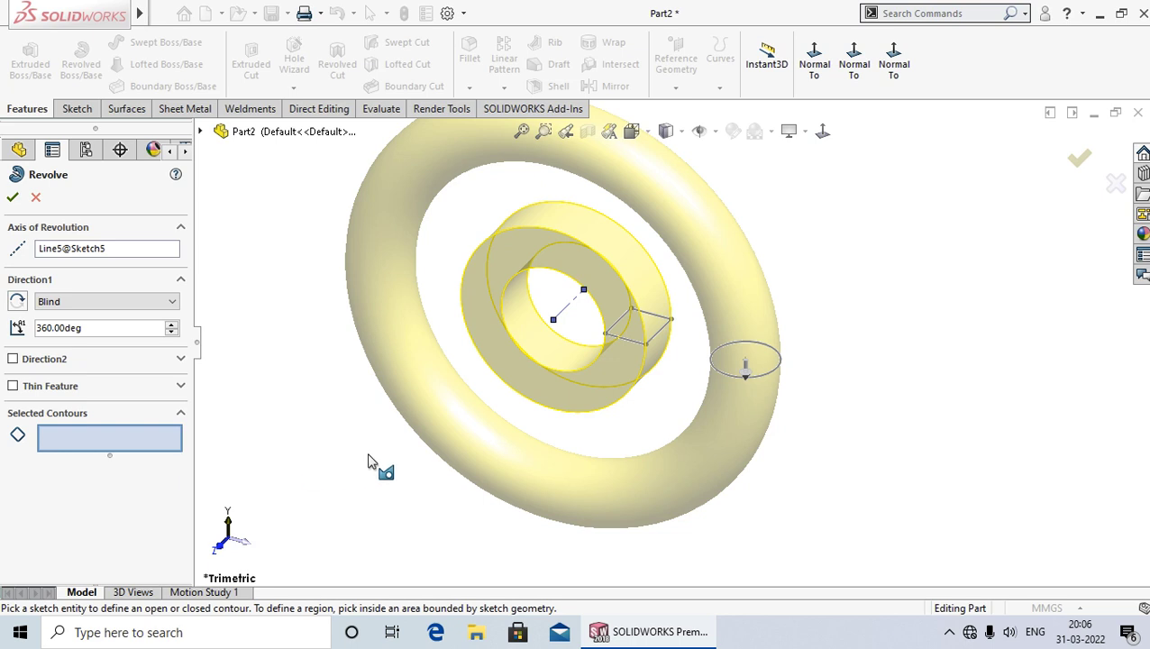
pyautogui.click(634, 332)
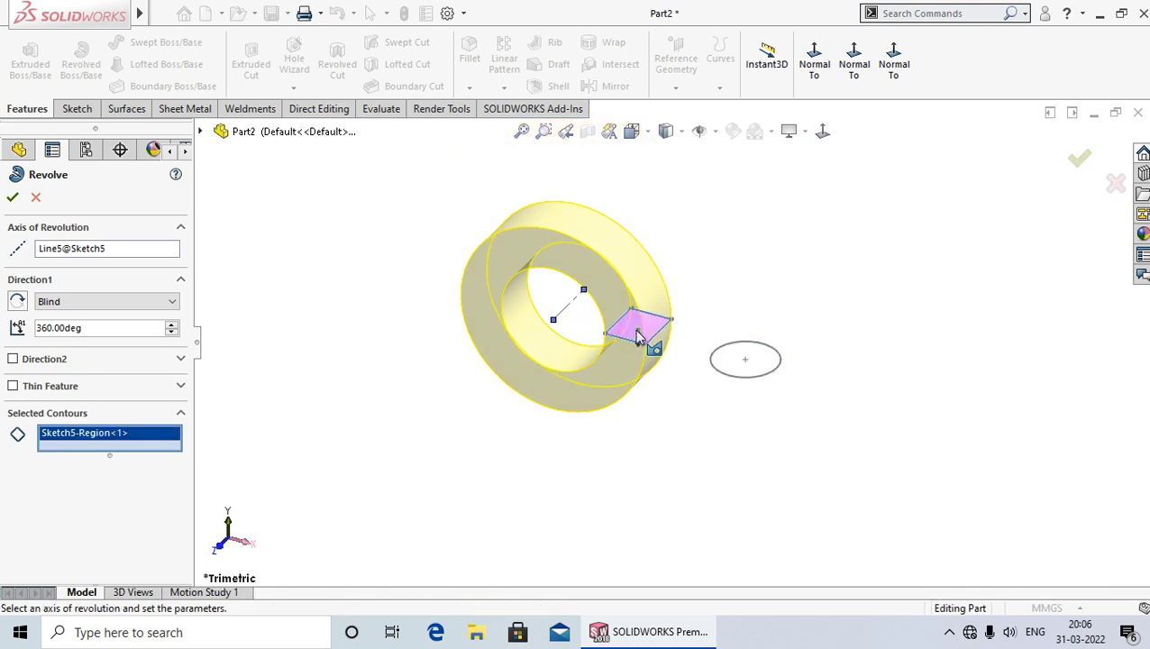
pyautogui.click(12, 197)
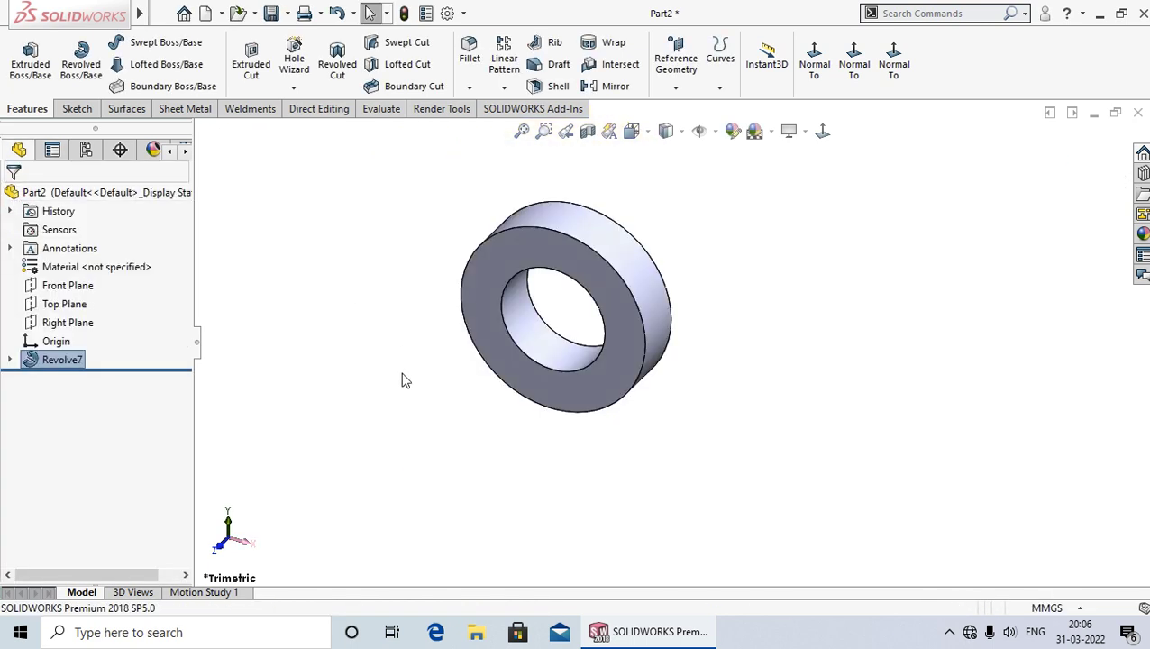
# - Edit Revolve7 and add the circle region to its Selected Contours, forming a surrounding torus
pyautogui.moveTo(380, 424); pyautogui.dragTo(397, 396, button='middle')
pyautogui.scroll(-3, 581, 308)
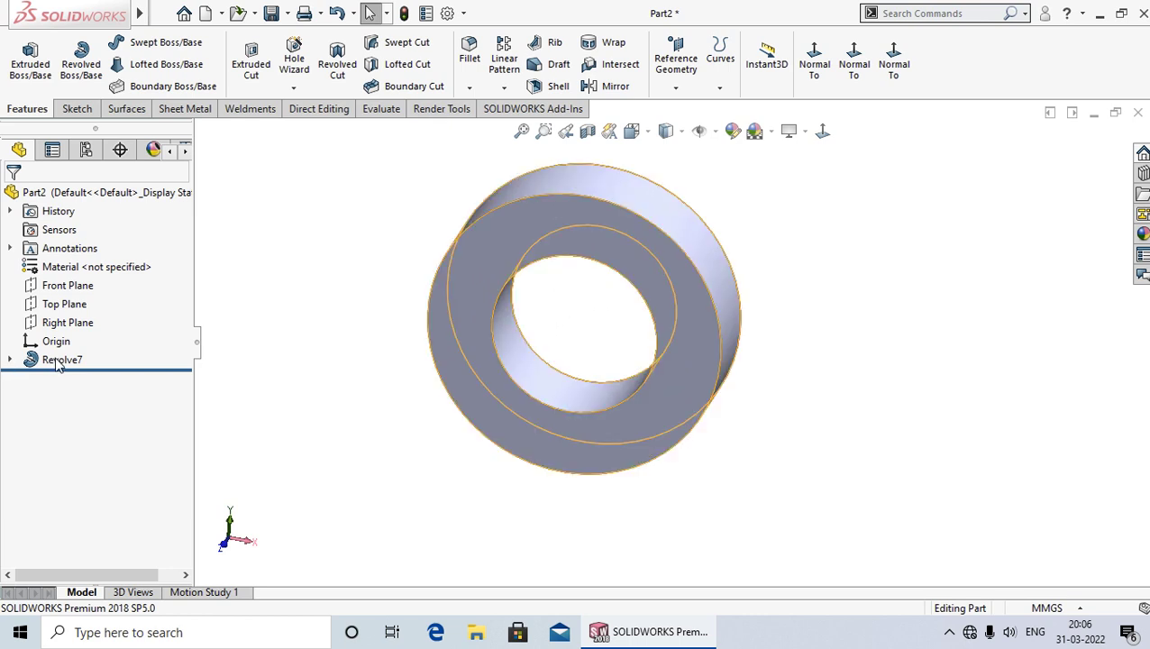
pyautogui.rightClick(56, 361)
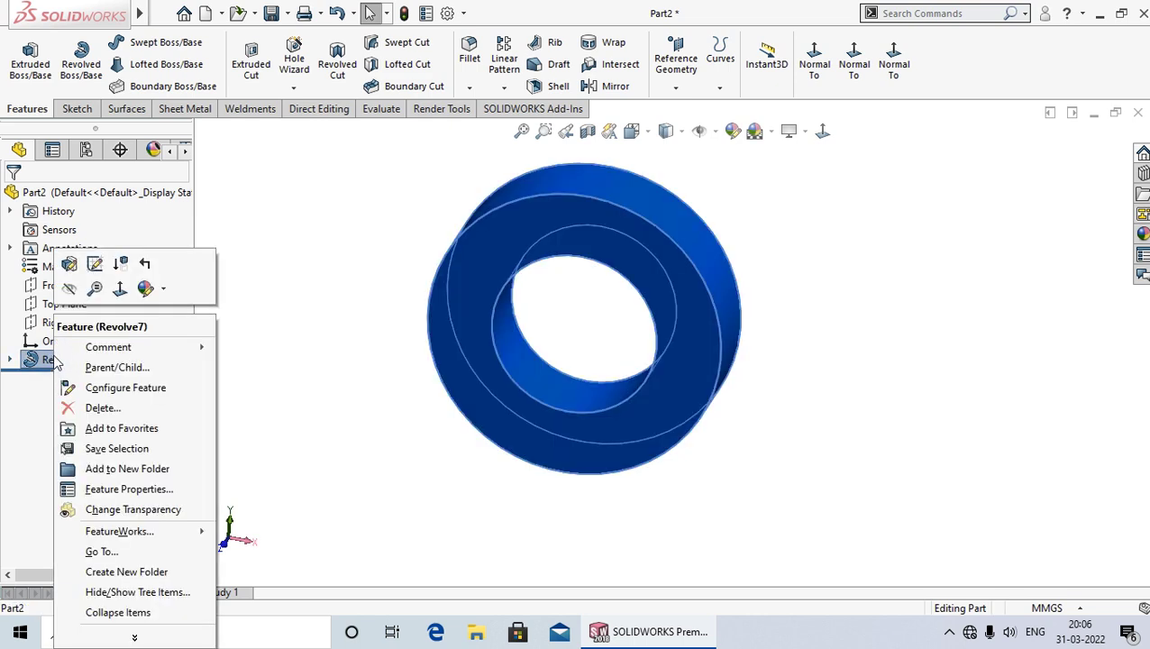
pyautogui.click(70, 263)
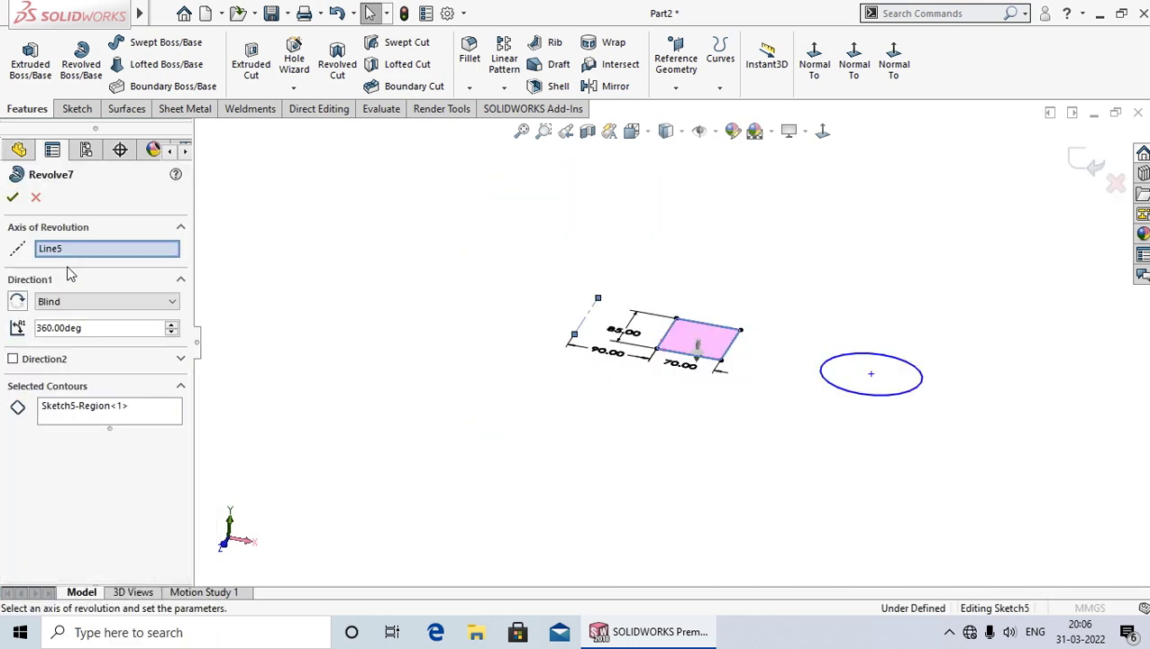
pyautogui.click(96, 418)
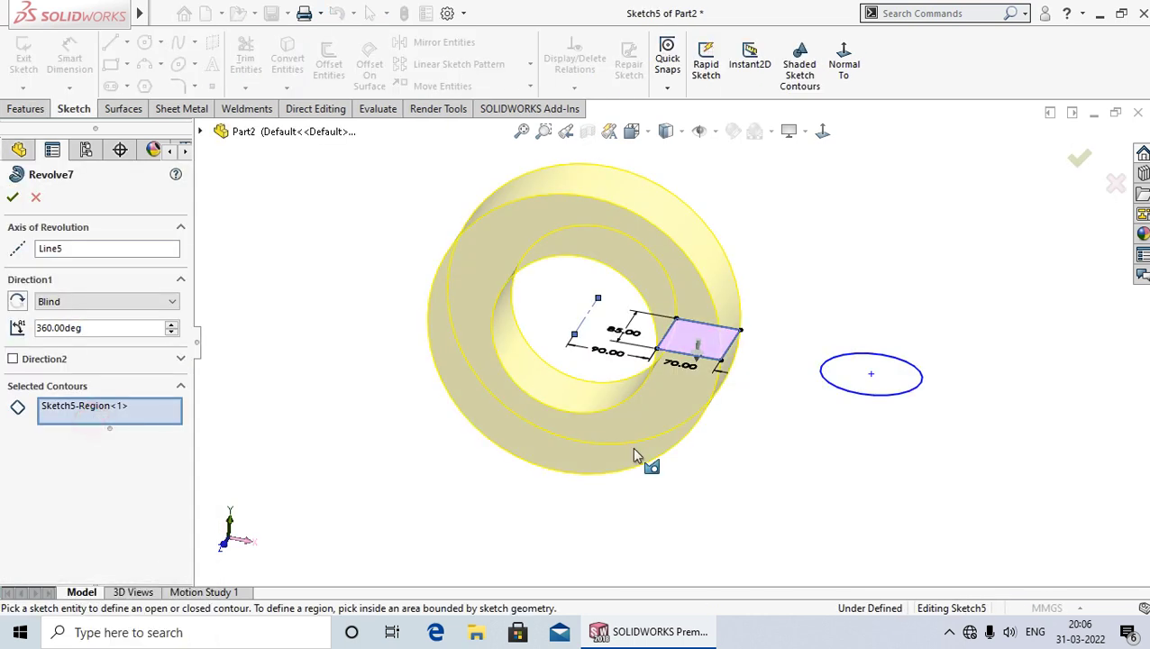
pyautogui.click(855, 394)
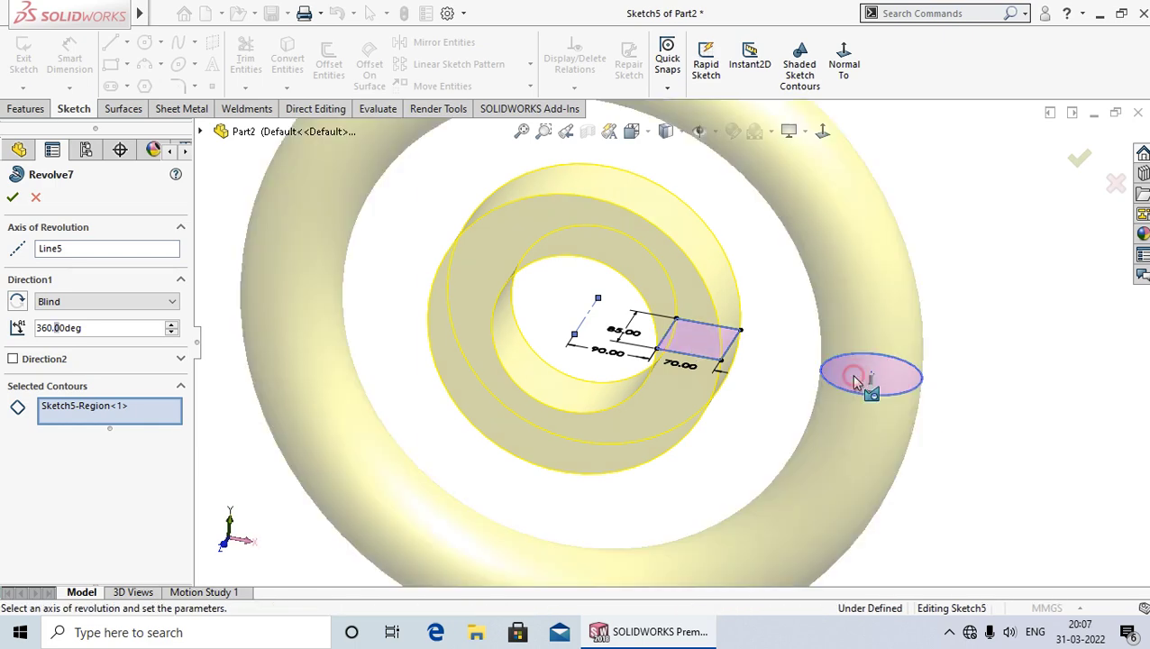
pyautogui.click(13, 196)
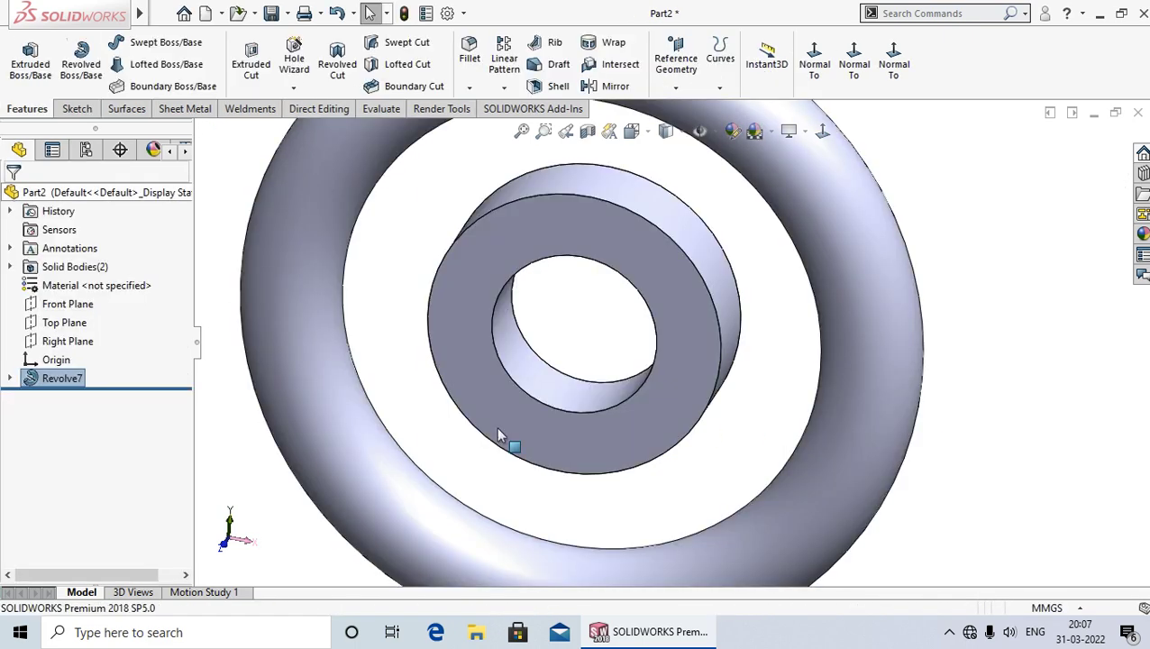